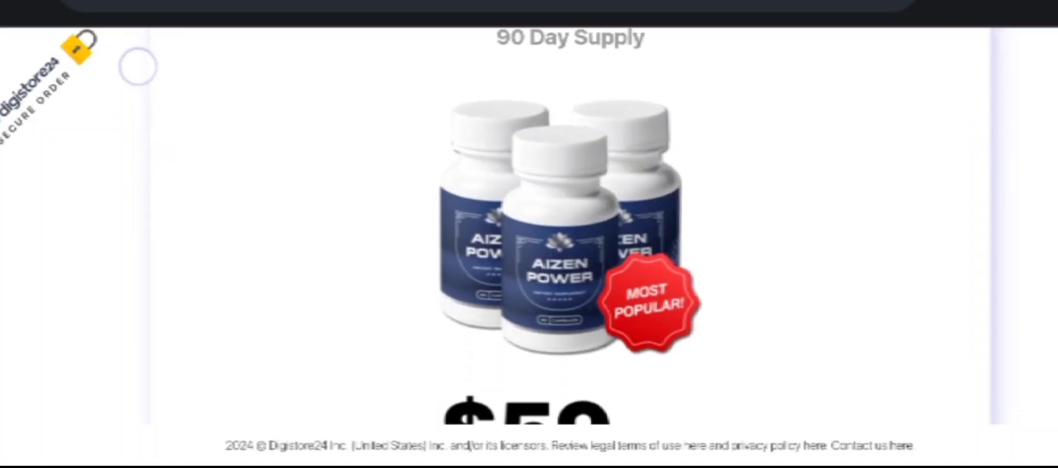
pyautogui.scroll(-3, 570, 248)
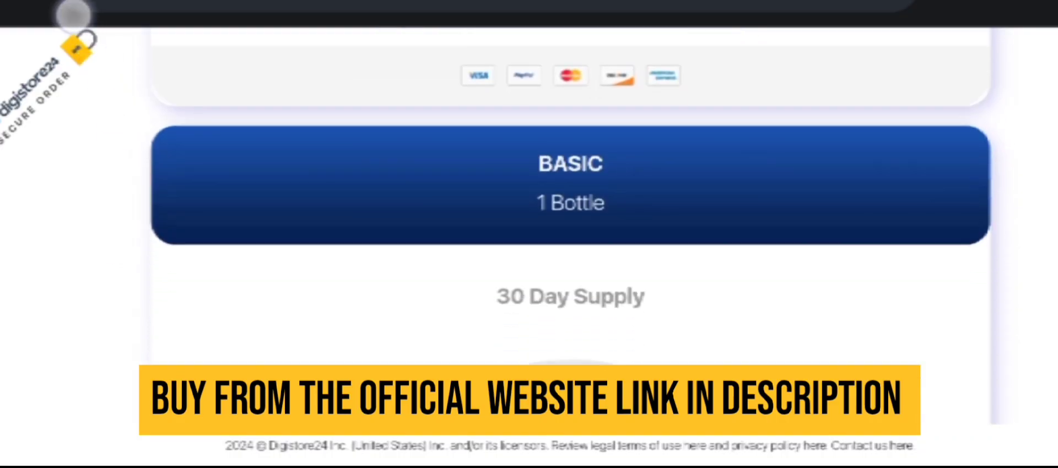
pyautogui.scroll(-3, 570, 249)
pyautogui.scroll(-3, 570, 248)
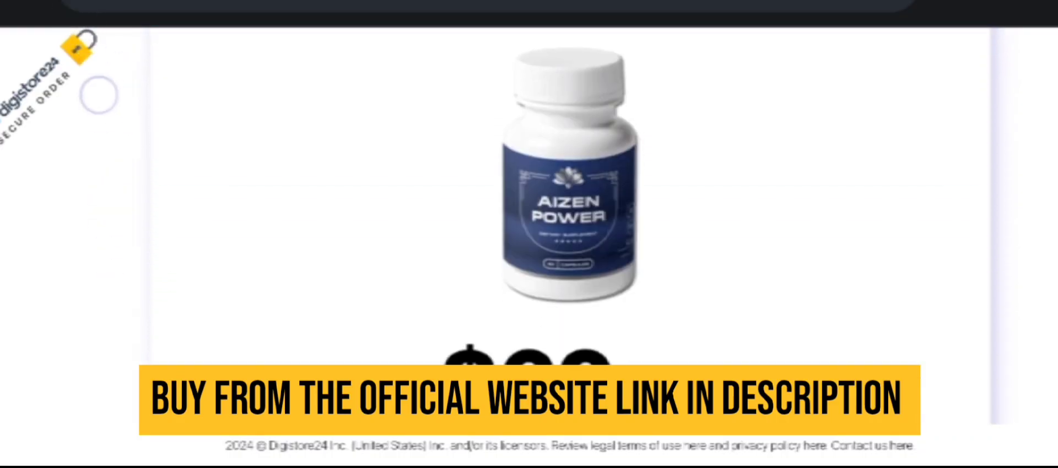
pyautogui.scroll(-3, 570, 249)
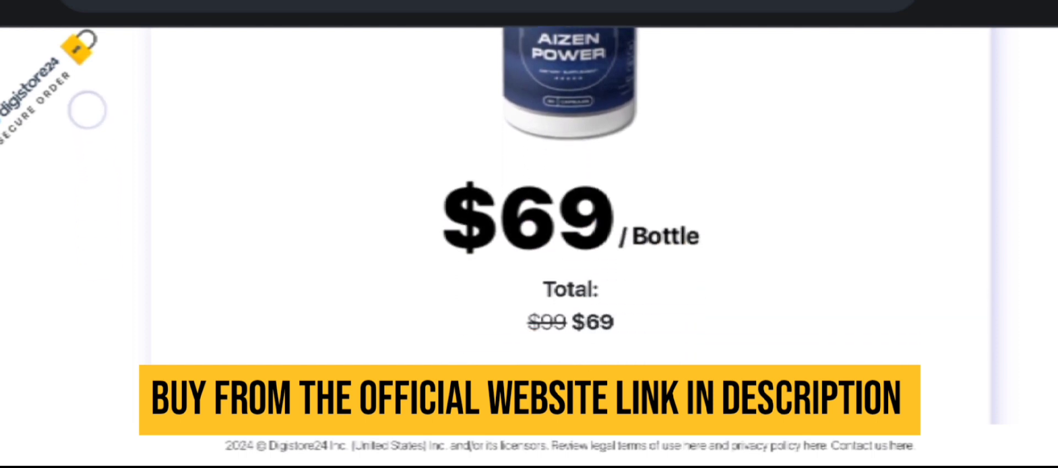
pyautogui.scroll(-3, 570, 249)
pyautogui.scroll(-3, 570, 249)
pyautogui.scroll(-2, 570, 248)
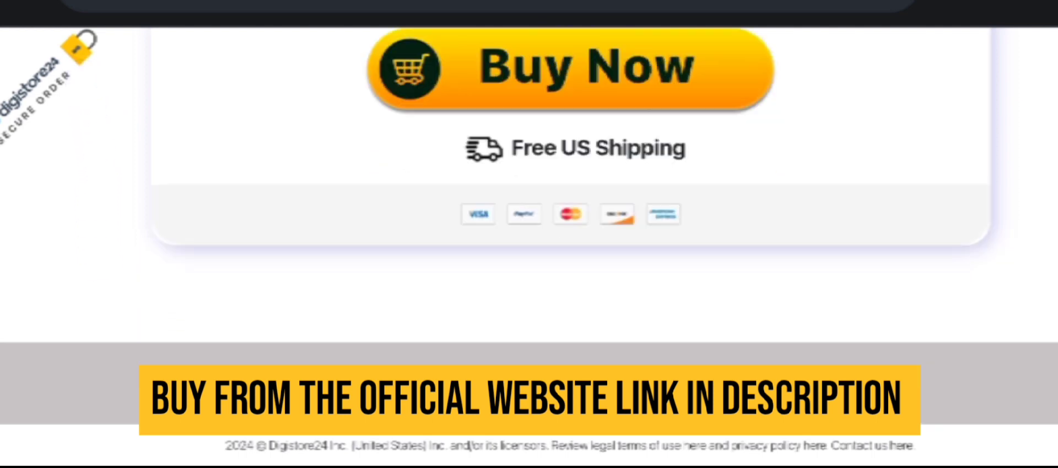
pyautogui.scroll(-5, 570, 248)
pyautogui.scroll(-4, 570, 248)
pyautogui.scroll(-4, 570, 248)
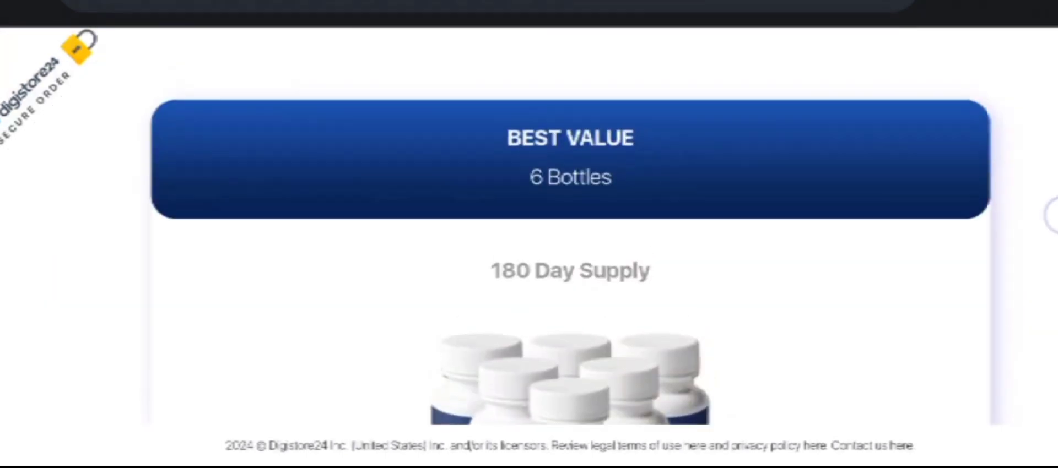
pyautogui.scroll(-2, 571, 249)
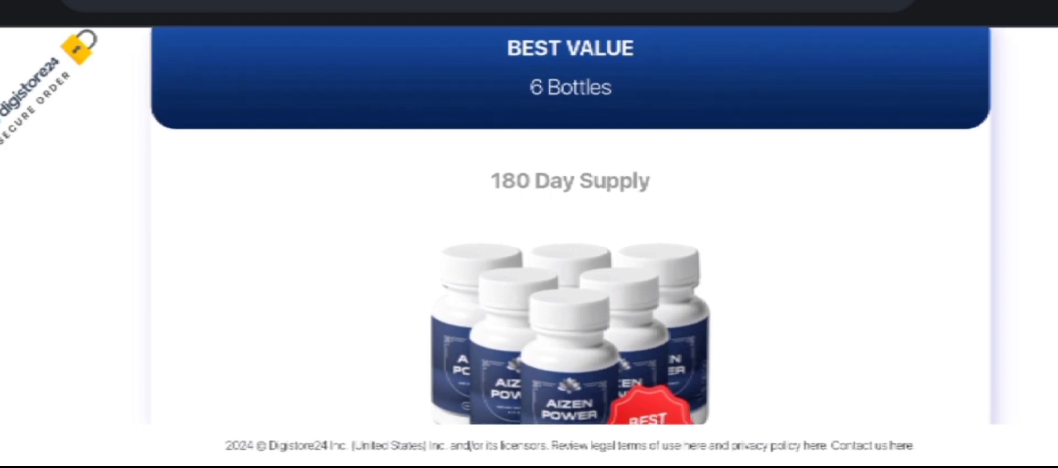
pyautogui.scroll(-2, 571, 249)
pyautogui.scroll(-2, 570, 249)
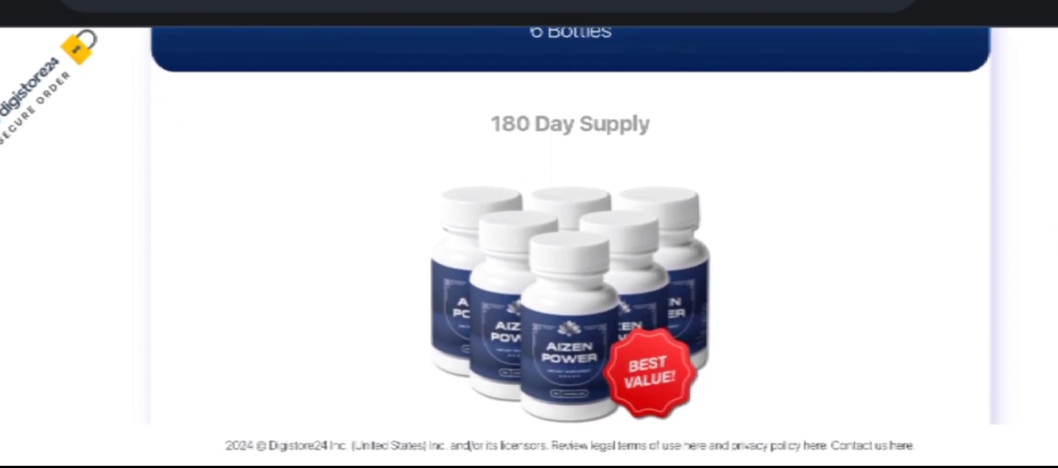
pyautogui.scroll(-2, 570, 248)
pyautogui.scroll(-1, 570, 249)
pyautogui.scroll(-1, 570, 249)
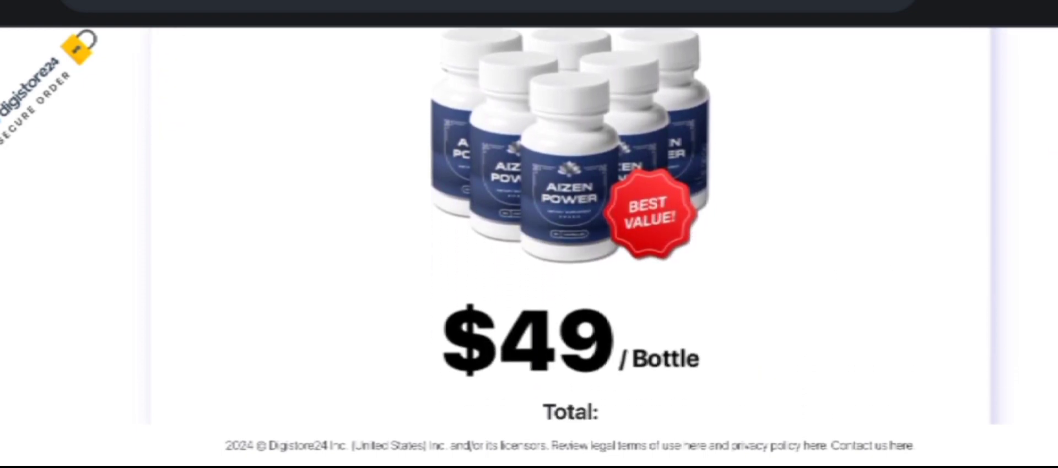
pyautogui.scroll(-1, 570, 248)
pyautogui.scroll(-1, 570, 249)
pyautogui.scroll(-2, 571, 249)
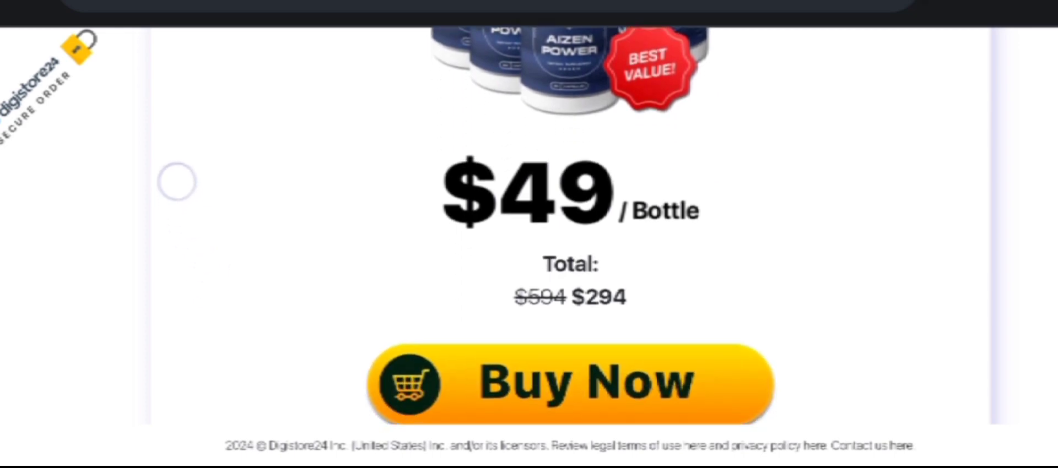
pyautogui.scroll(-1, 570, 249)
pyautogui.scroll(-1, 570, 248)
pyautogui.scroll(-1, 570, 249)
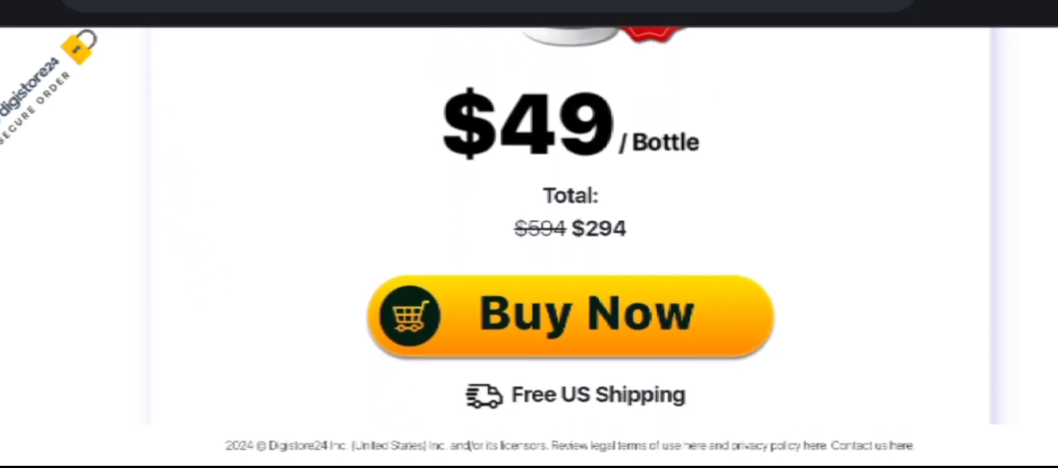
pyautogui.scroll(-1, 570, 249)
pyautogui.scroll(-1, 570, 249)
pyautogui.scroll(-1, 570, 249)
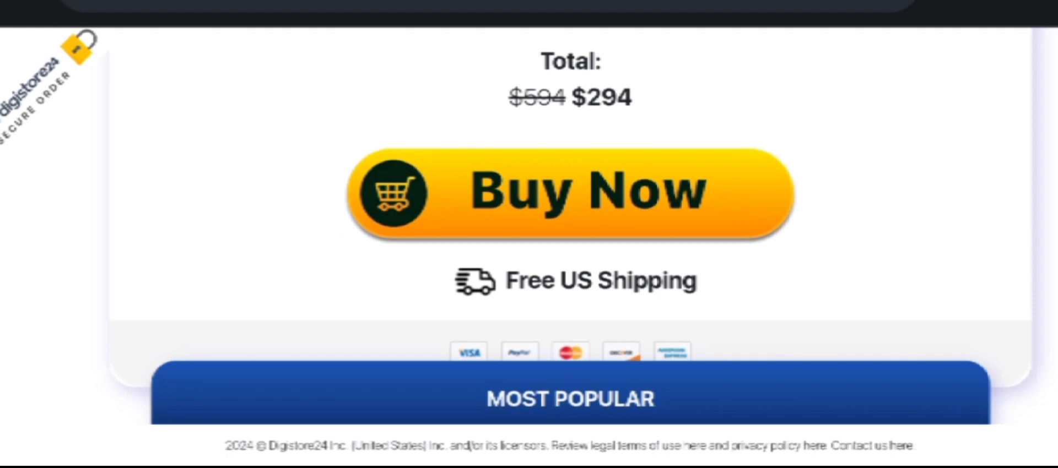
pyautogui.scroll(-1, 570, 249)
pyautogui.scroll(-1, 570, 249)
pyautogui.scroll(-1, 570, 248)
pyautogui.scroll(-1, 570, 248)
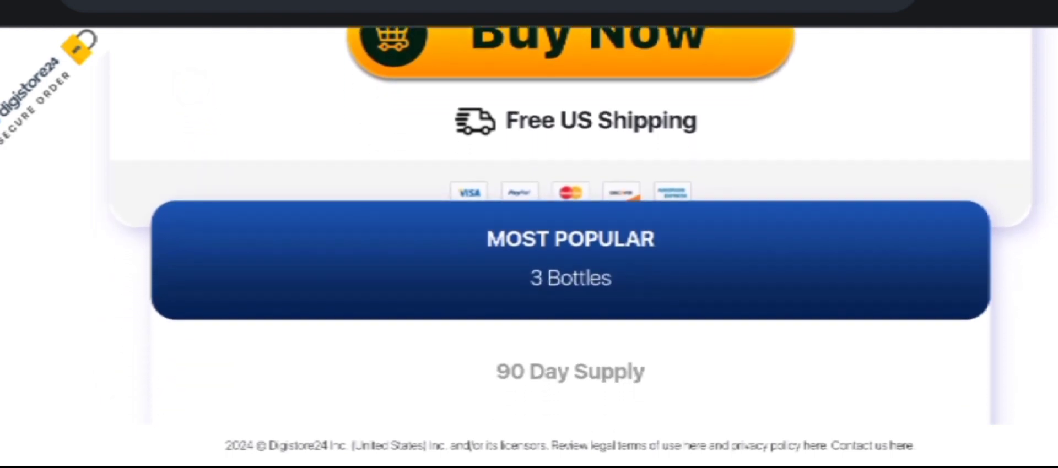
pyautogui.scroll(-3, 170, 252)
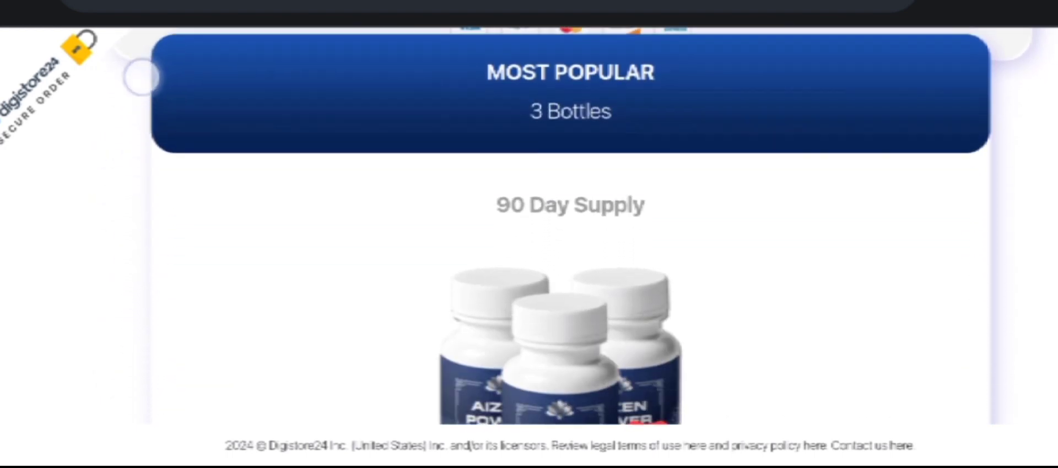
pyautogui.scroll(-1, 149, 124)
pyautogui.scroll(-3, 161, 232)
pyautogui.scroll(-1, 137, 68)
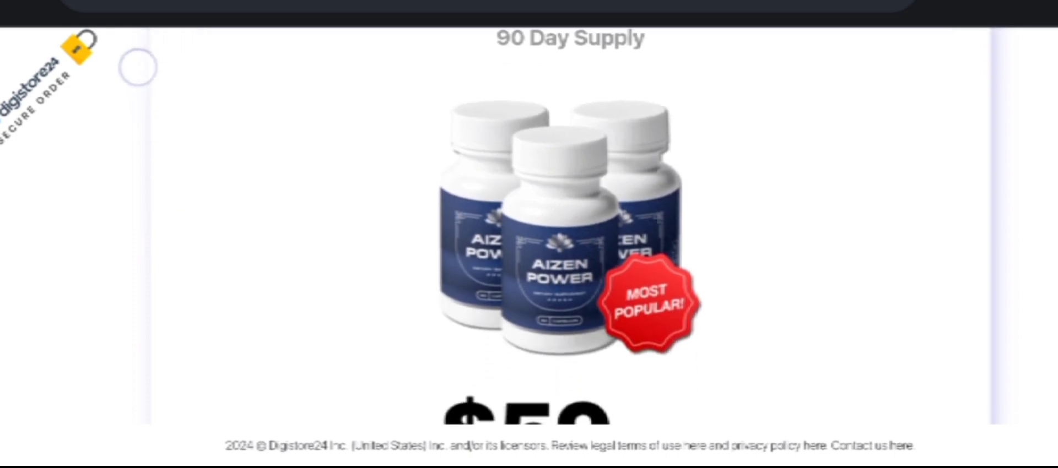
pyautogui.scroll(-4, 123, 107)
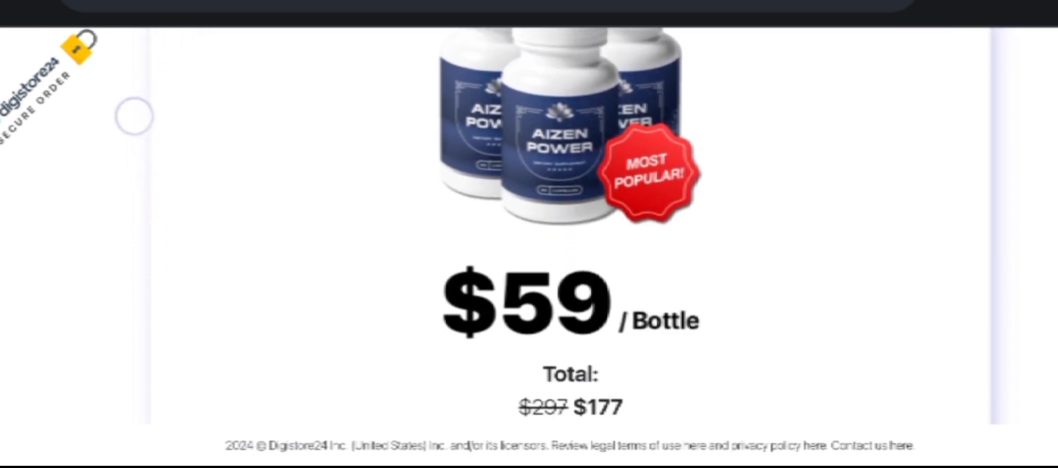
pyautogui.scroll(-3, 124, 149)
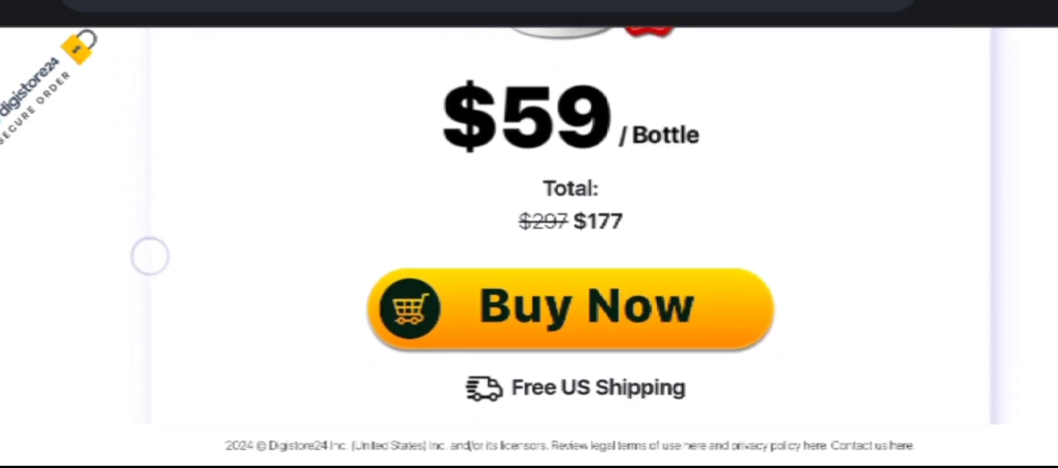
pyautogui.scroll(-3, 149, 257)
pyautogui.scroll(-4, 124, 148)
pyautogui.scroll(-2, 107, 83)
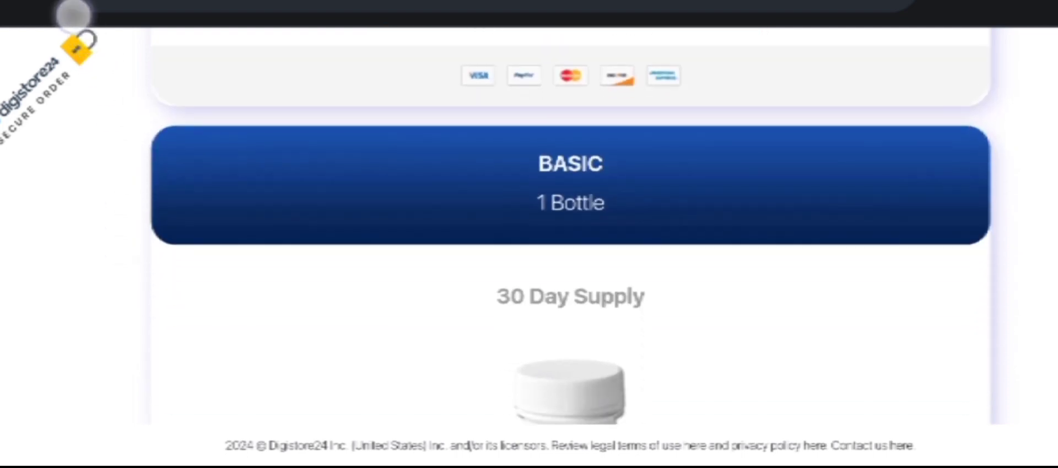
pyautogui.scroll(-4, 118, 254)
pyautogui.scroll(-3, 107, 99)
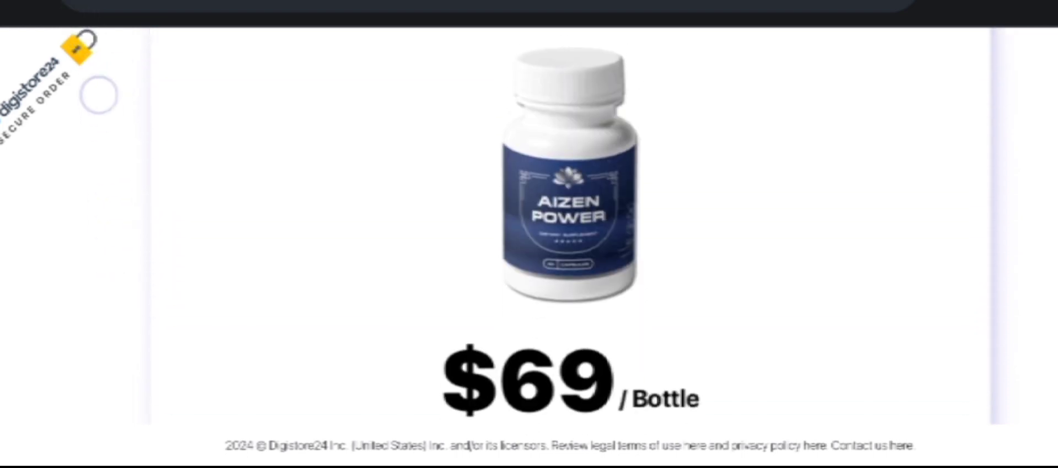
pyautogui.scroll(-2, 94, 215)
pyautogui.scroll(-3, 91, 108)
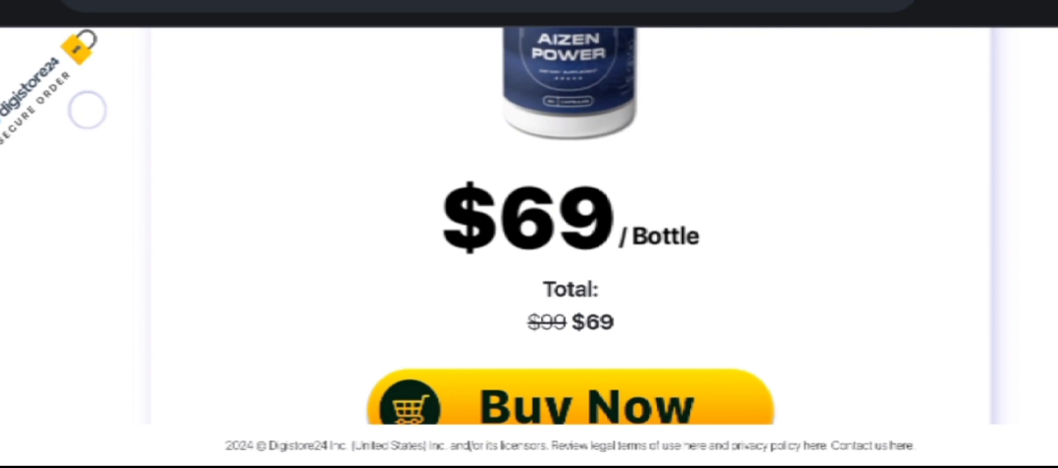
pyautogui.scroll(-1, 91, 107)
pyautogui.scroll(-3, 528, 249)
pyautogui.scroll(-1, 529, 248)
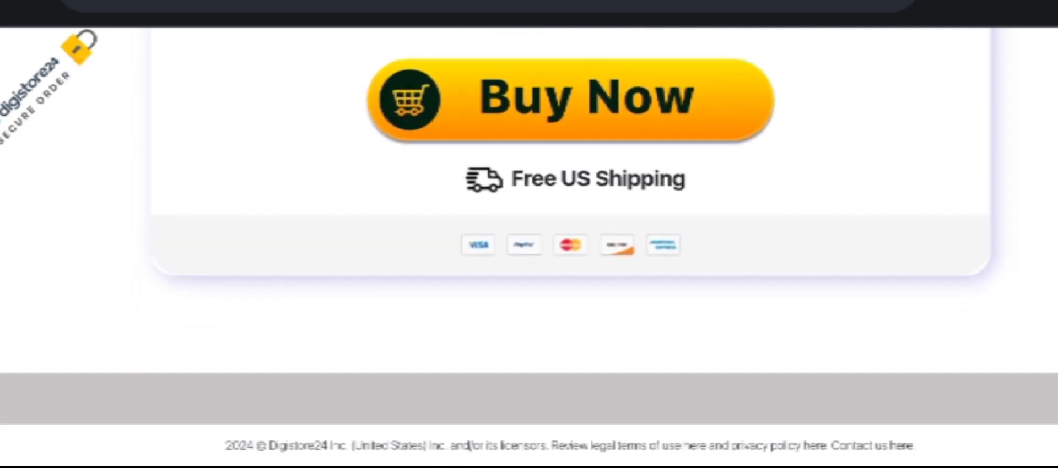
pyautogui.scroll(-4, 529, 248)
pyautogui.scroll(-2, 529, 249)
pyautogui.scroll(-3, 529, 248)
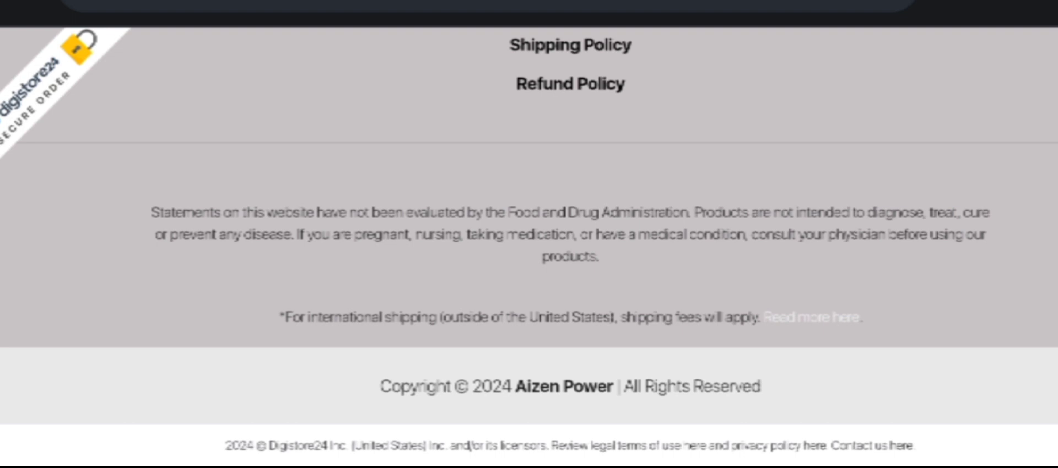
pyautogui.scroll(15, 529, 248)
pyautogui.scroll(1, 529, 249)
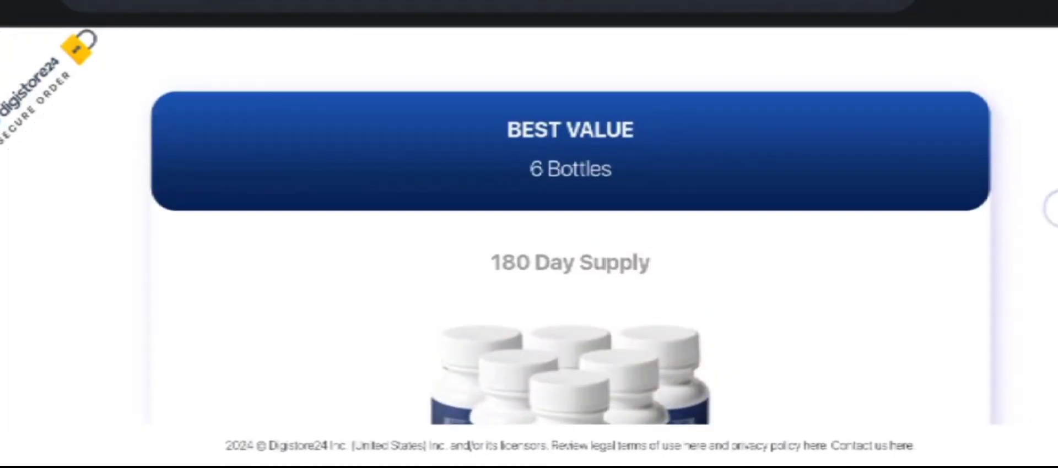
pyautogui.scroll(-1, 529, 248)
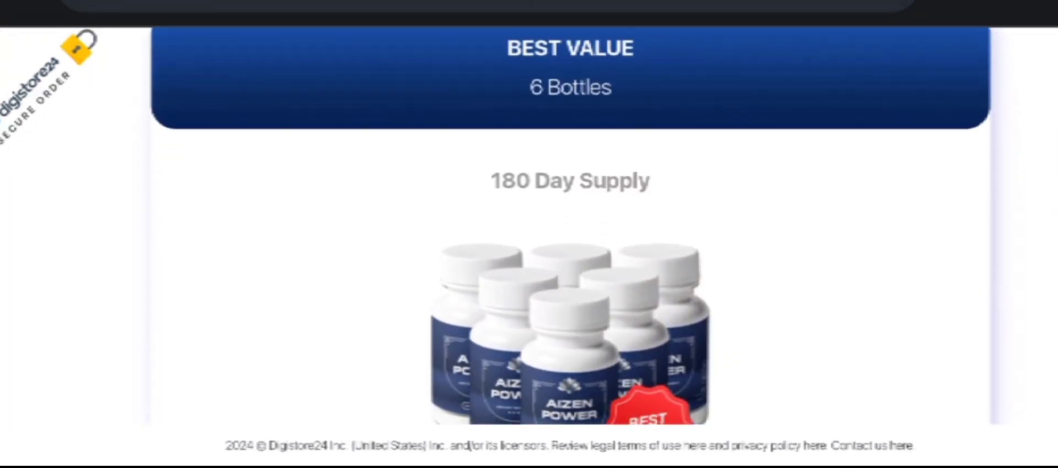
pyautogui.scroll(-1, 529, 249)
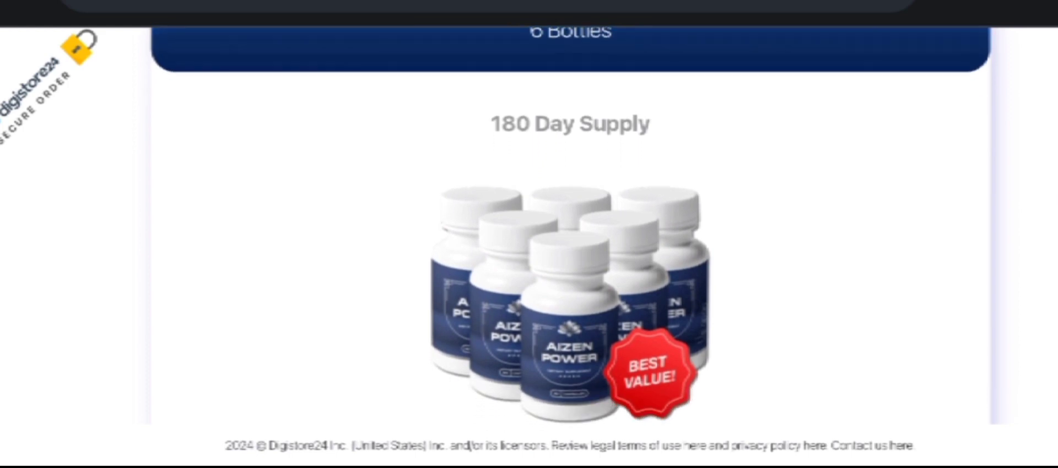
pyautogui.scroll(-2, 529, 249)
pyautogui.scroll(-2, 529, 248)
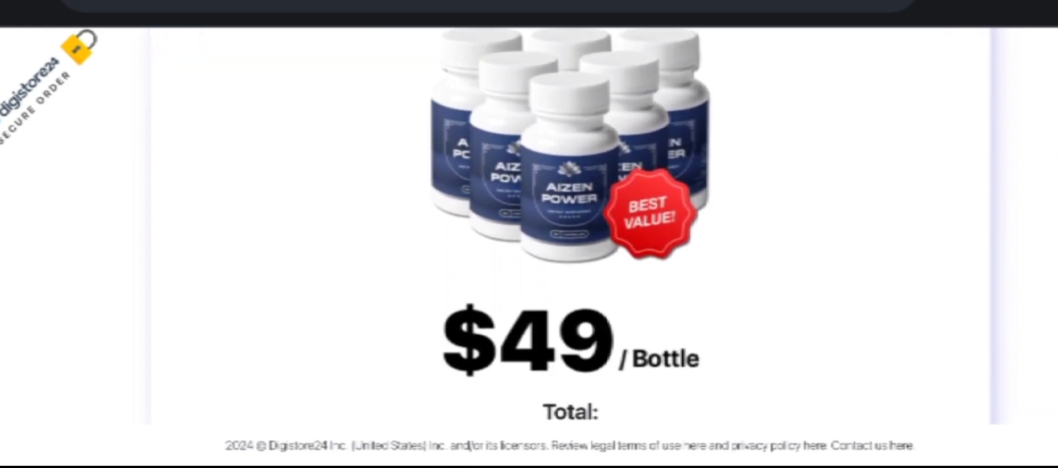
pyautogui.scroll(-1, 529, 249)
pyautogui.scroll(-2, 529, 249)
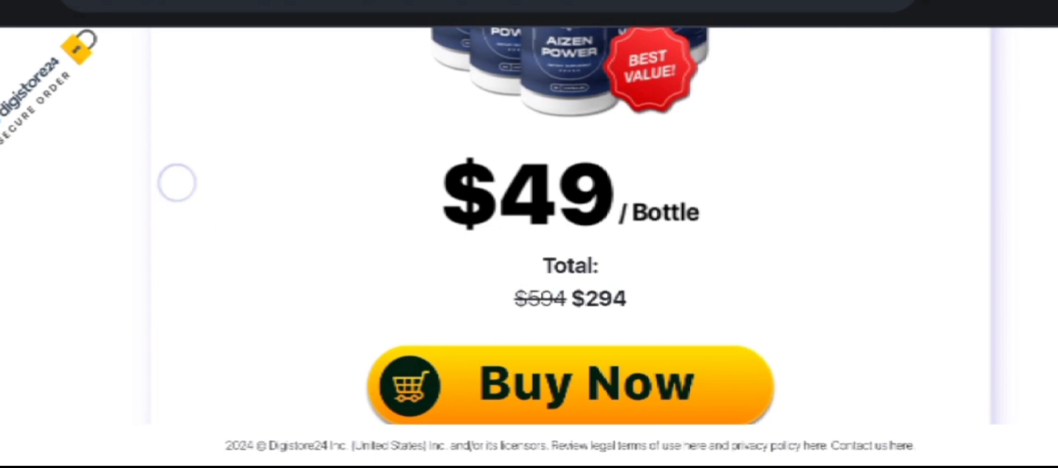
pyautogui.scroll(-1, 529, 248)
pyautogui.scroll(-1, 529, 248)
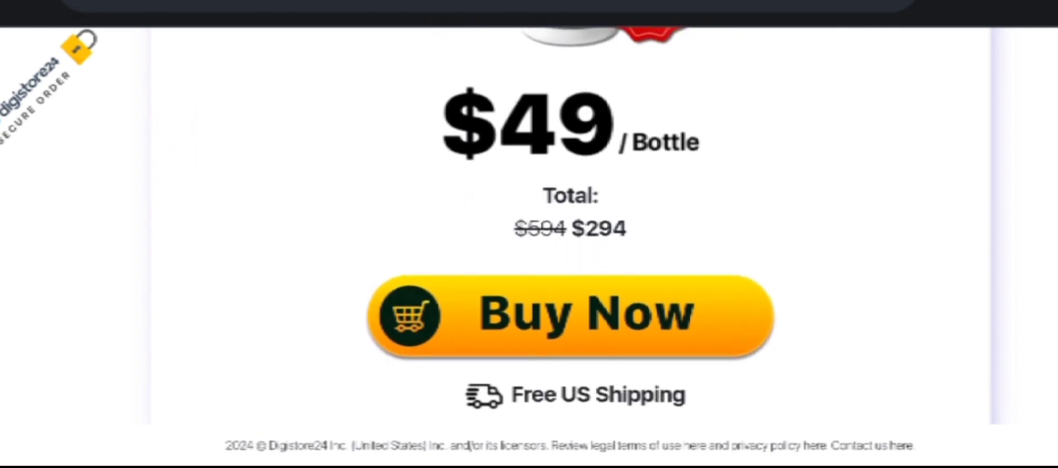
pyautogui.scroll(-1, 529, 249)
pyautogui.scroll(-1, 529, 249)
pyautogui.scroll(-1, 529, 249)
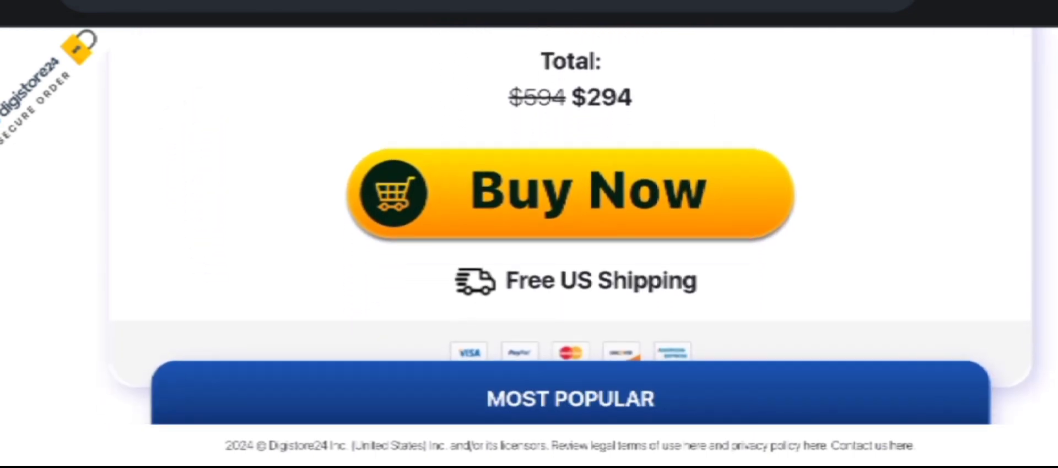
pyautogui.scroll(-1, 528, 248)
pyautogui.scroll(-1, 529, 248)
pyautogui.scroll(-1, 529, 248)
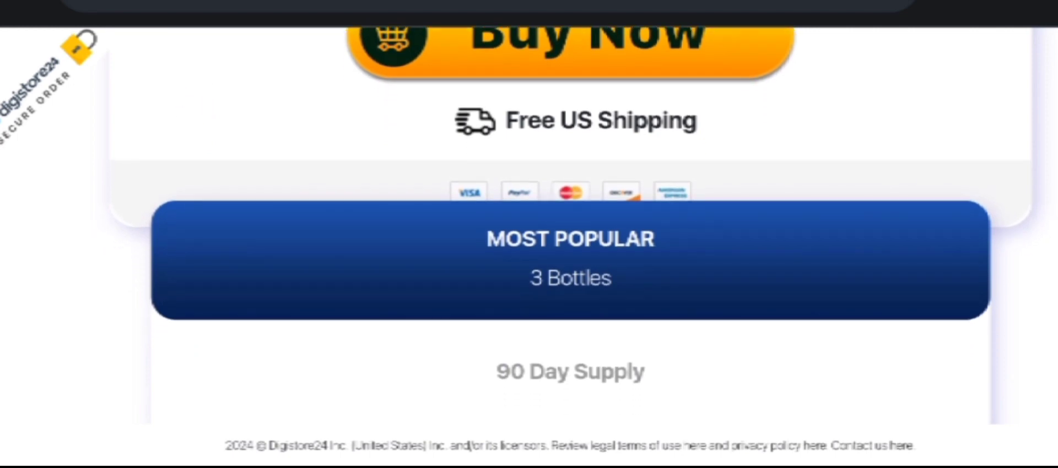
pyautogui.scroll(-2, 170, 234)
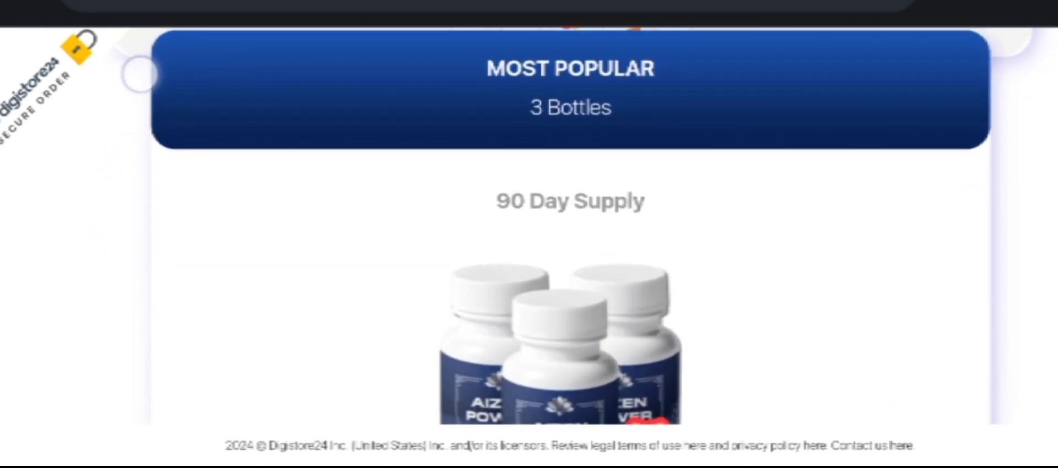
pyautogui.scroll(-2, 161, 232)
pyautogui.scroll(-1, 137, 66)
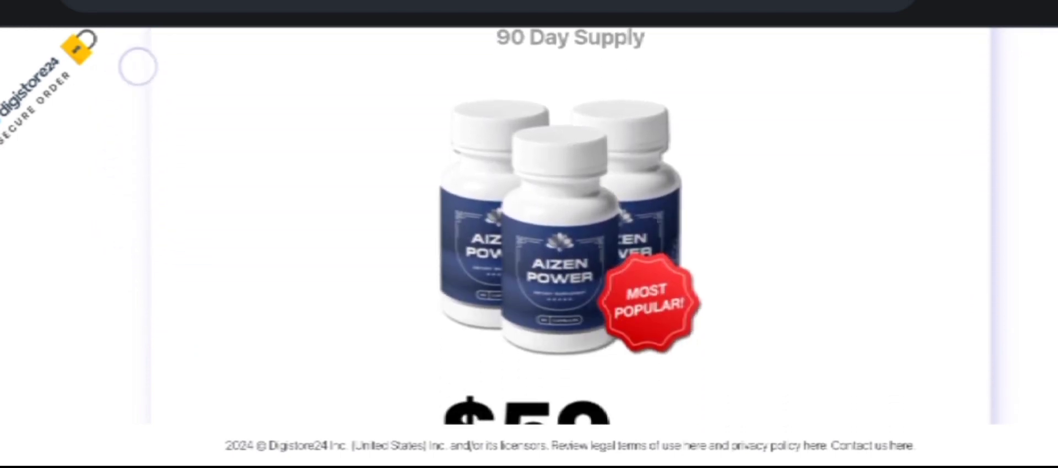
pyautogui.scroll(-3, 147, 238)
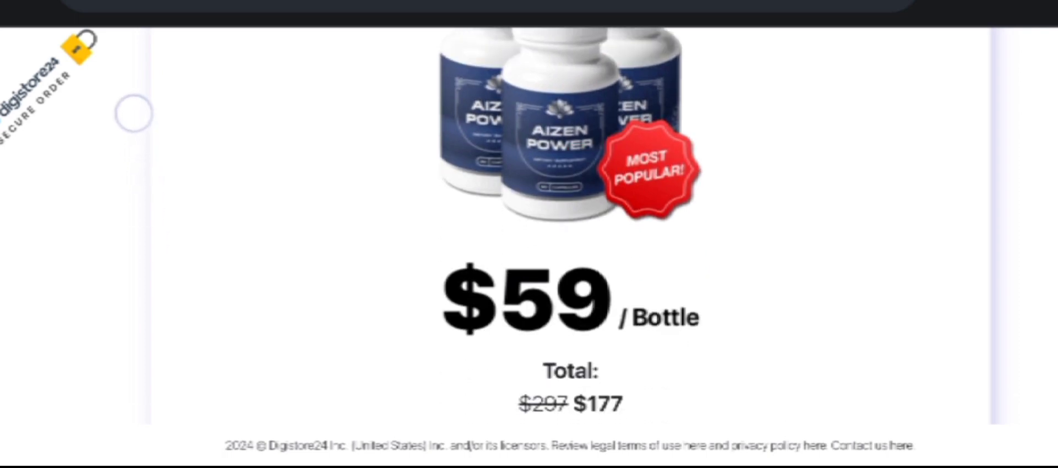
pyautogui.scroll(-2, 124, 148)
pyautogui.scroll(-2, 113, 76)
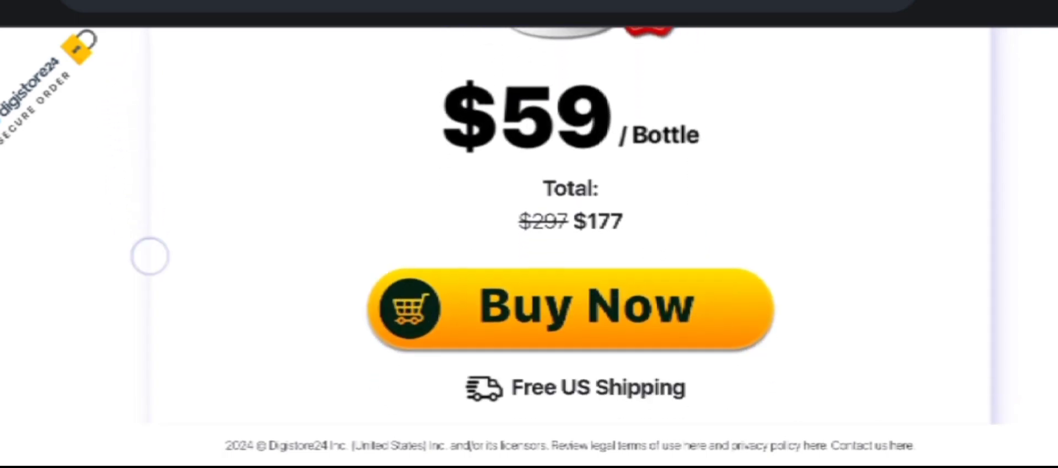
pyautogui.scroll(-3, 150, 257)
pyautogui.scroll(-2, 115, 132)
pyautogui.scroll(-3, 91, 66)
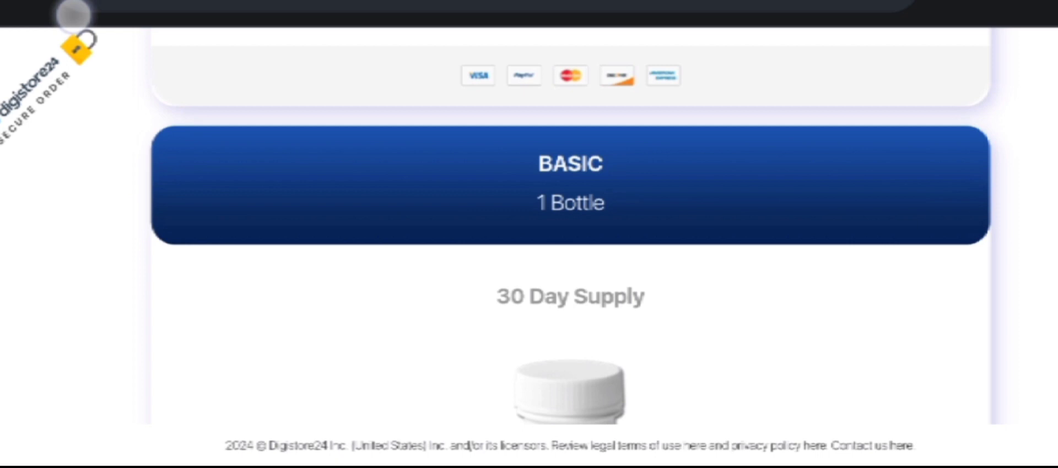
pyautogui.scroll(-3, 118, 254)
pyautogui.scroll(-3, 99, 91)
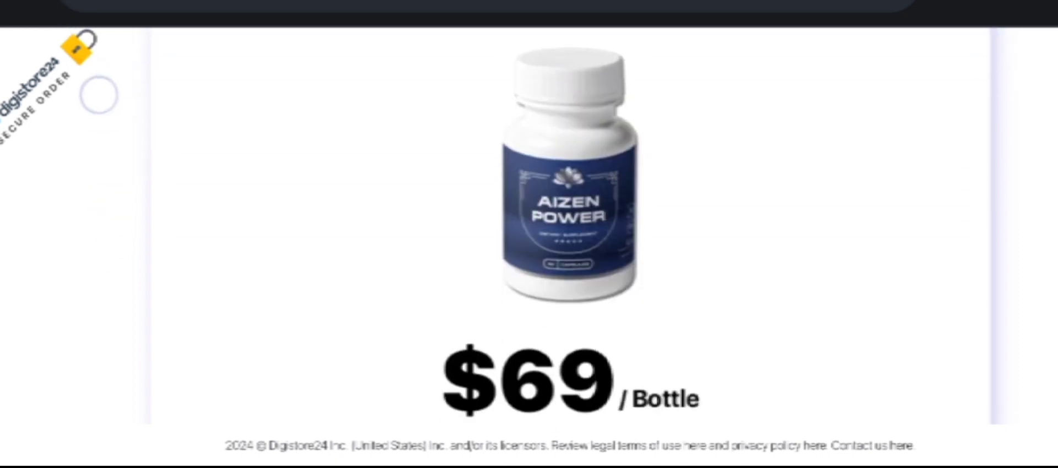
pyautogui.scroll(-3, 91, 249)
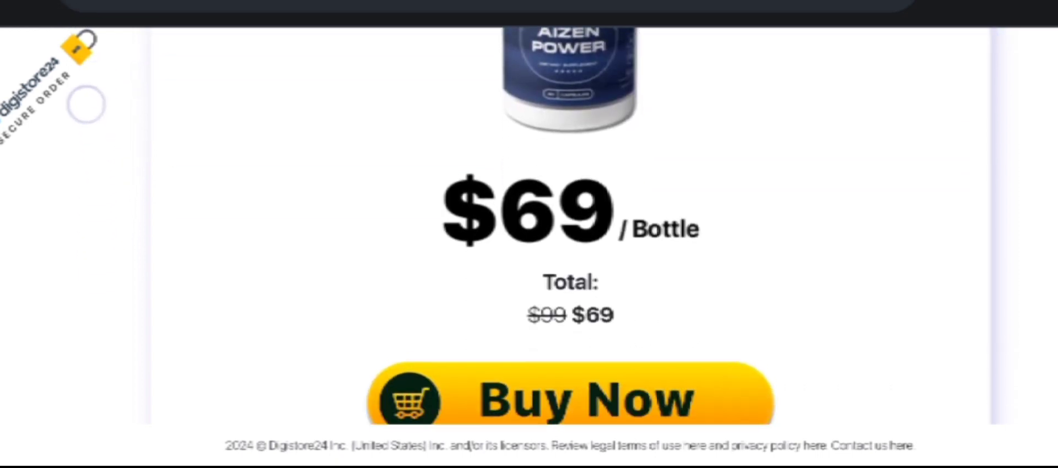
pyautogui.scroll(-2, 87, 166)
pyautogui.scroll(-2, 82, 83)
pyautogui.scroll(-2, 529, 248)
pyautogui.scroll(-2, 528, 249)
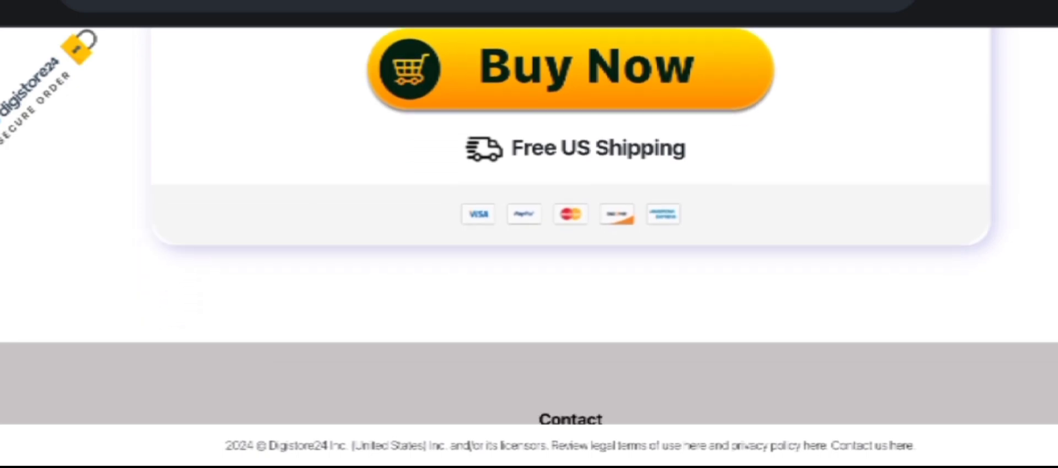
pyautogui.scroll(-3, 528, 248)
pyautogui.scroll(-2, 529, 248)
pyautogui.scroll(-3, 529, 249)
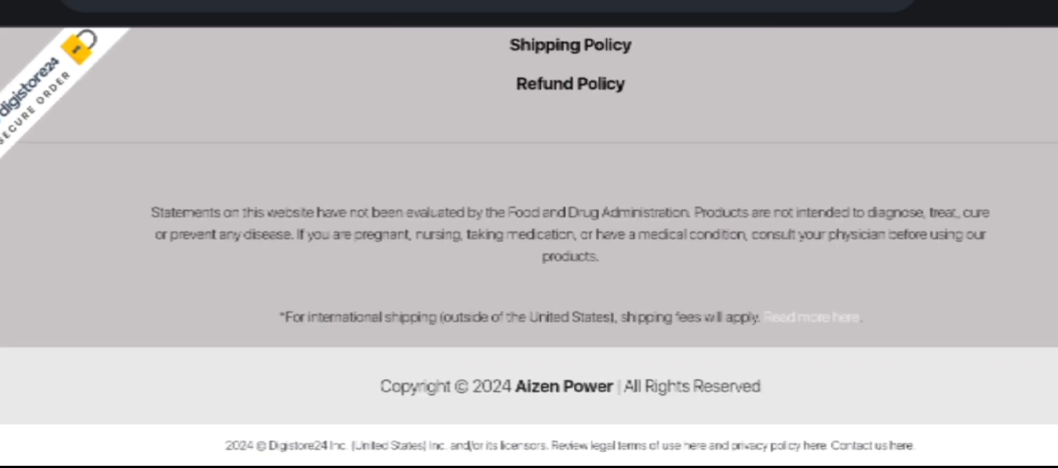
pyautogui.scroll(10, 529, 248)
pyautogui.scroll(1, 529, 249)
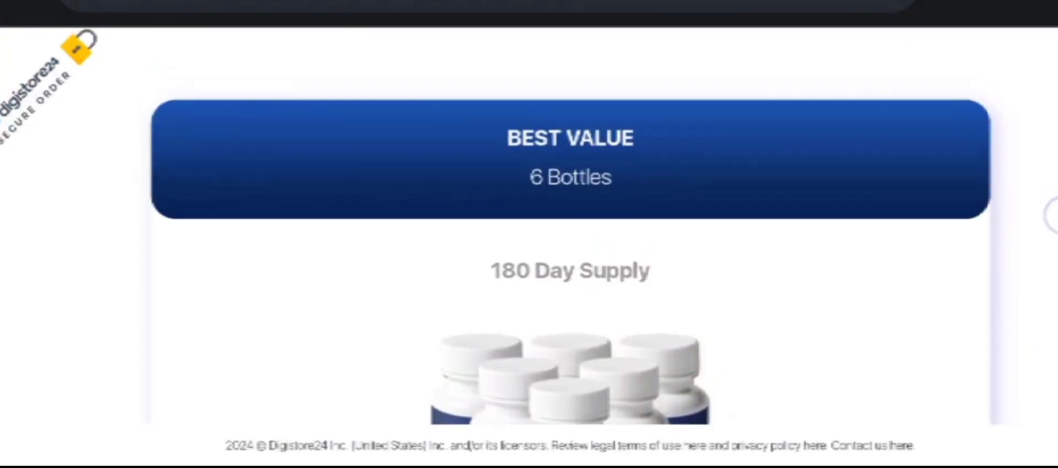
pyautogui.scroll(1, 529, 248)
pyautogui.scroll(-1, 529, 249)
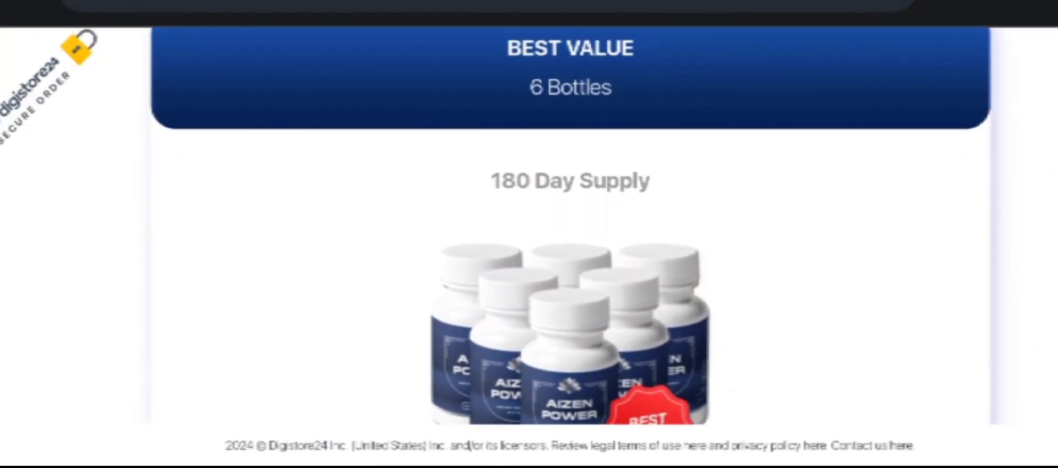
pyautogui.scroll(-1, 528, 249)
pyautogui.scroll(-1, 529, 249)
pyautogui.scroll(-1, 529, 249)
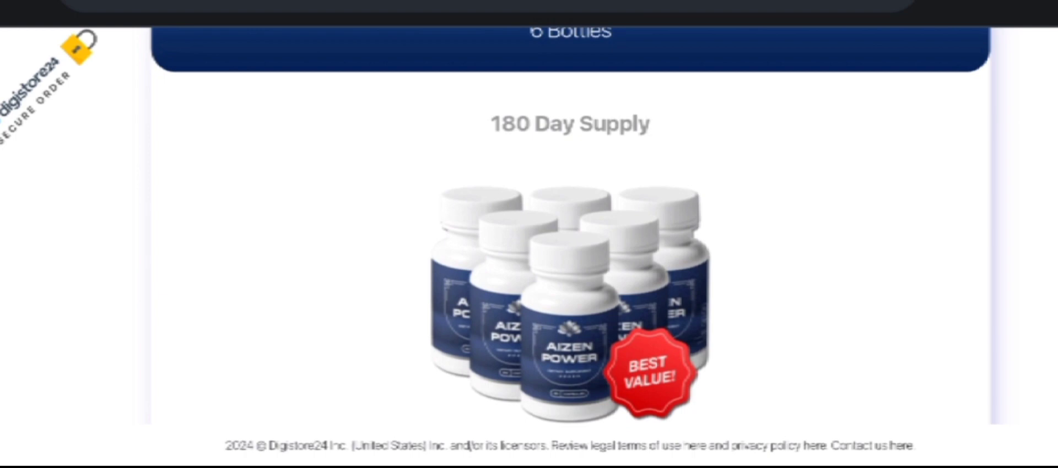
pyautogui.scroll(-1, 529, 249)
pyautogui.scroll(-1, 529, 249)
pyautogui.scroll(-1, 529, 249)
pyautogui.scroll(-1, 529, 248)
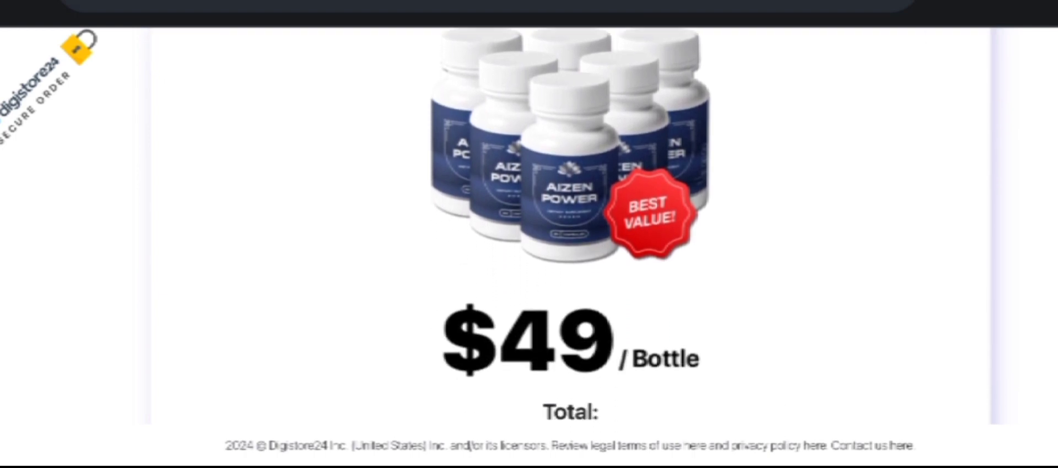
pyautogui.scroll(-1, 529, 248)
pyautogui.scroll(-2, 529, 248)
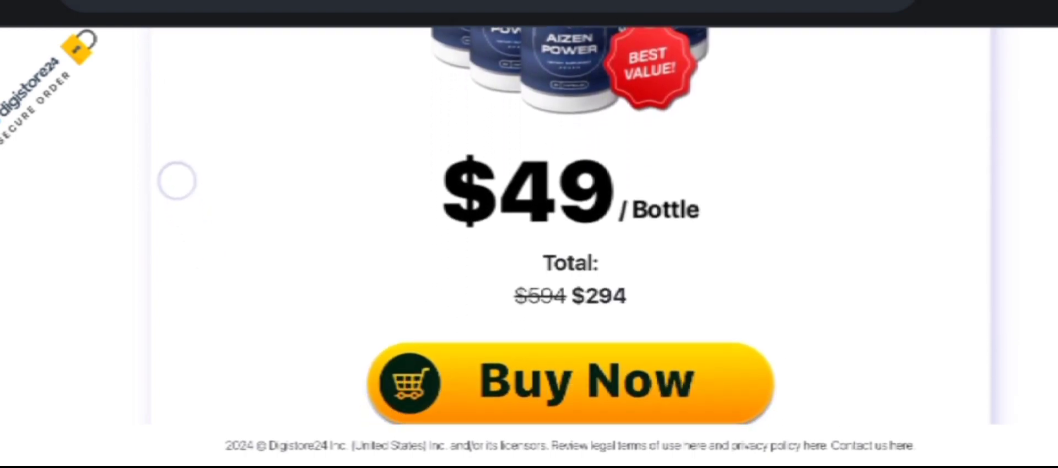
pyautogui.scroll(-1, 529, 249)
pyautogui.scroll(-1, 529, 249)
pyautogui.scroll(-1, 529, 249)
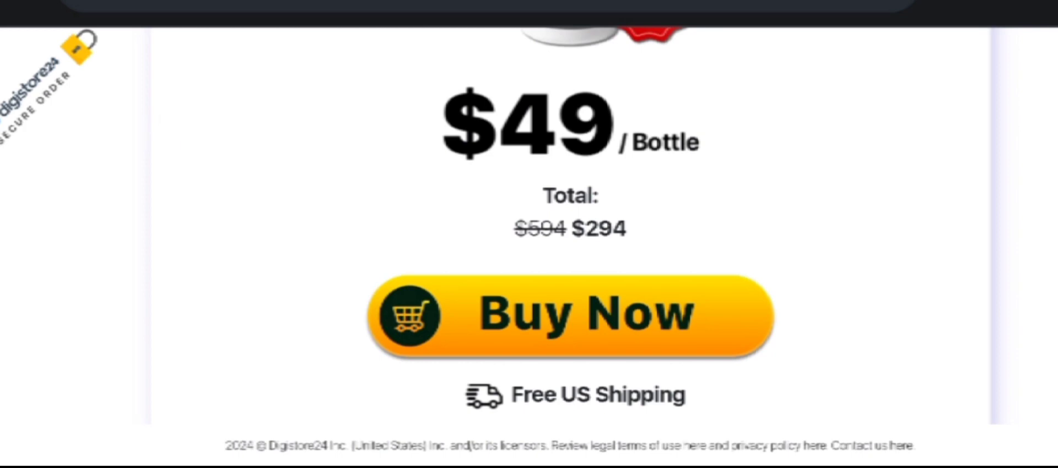
pyautogui.scroll(-1, 529, 248)
pyautogui.scroll(-1, 529, 249)
pyautogui.scroll(-1, 528, 249)
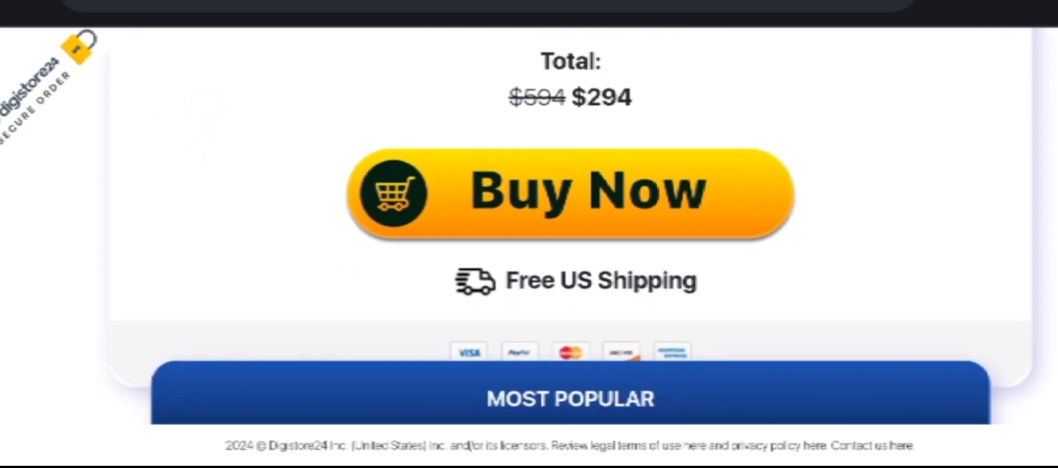
pyautogui.scroll(-1, 528, 248)
pyautogui.scroll(-1, 528, 248)
pyautogui.scroll(-1, 529, 248)
pyautogui.scroll(-1, 529, 248)
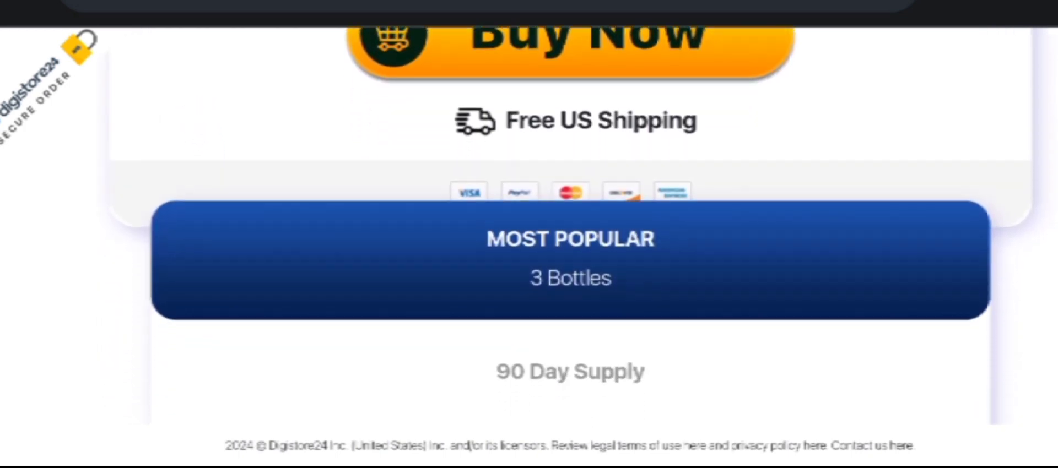
pyautogui.scroll(-2, 529, 249)
pyautogui.scroll(-2, 529, 249)
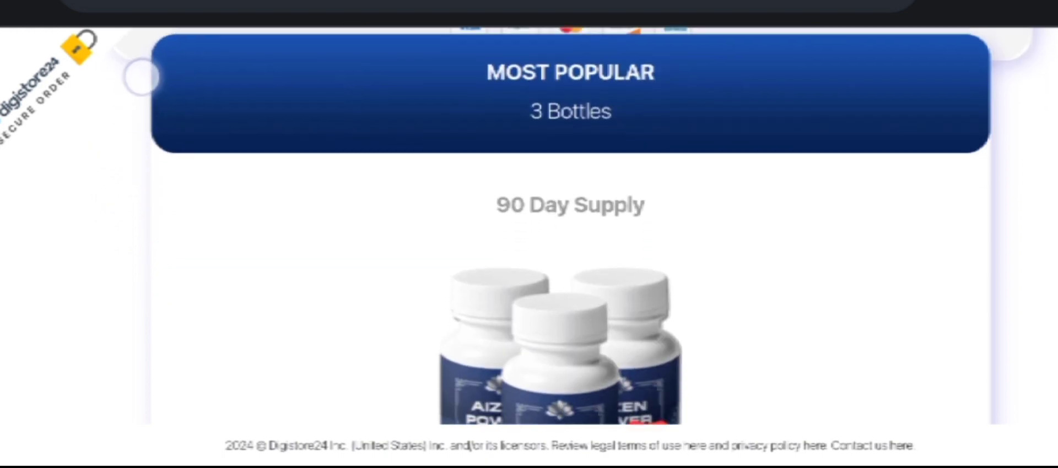
pyautogui.scroll(-1, 529, 248)
pyautogui.scroll(-2, 529, 248)
pyautogui.scroll(-1, 529, 249)
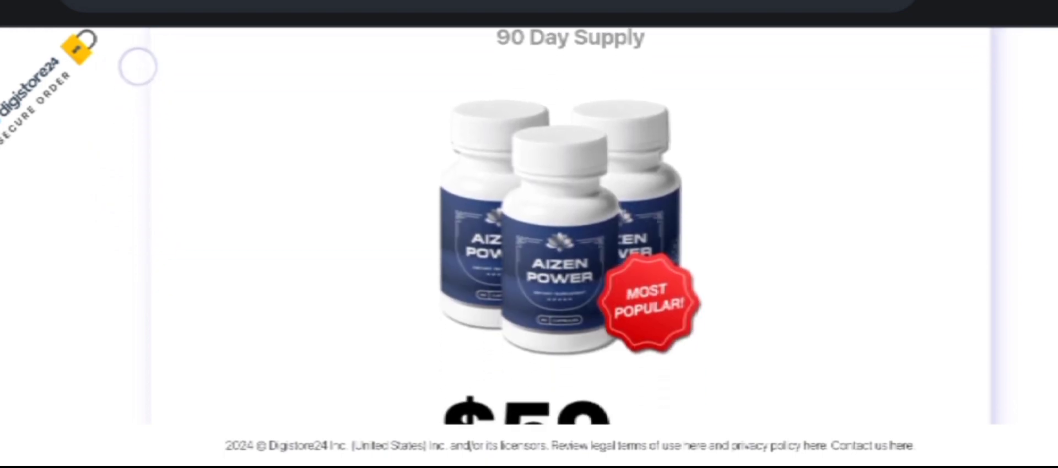
pyautogui.scroll(-3, 147, 237)
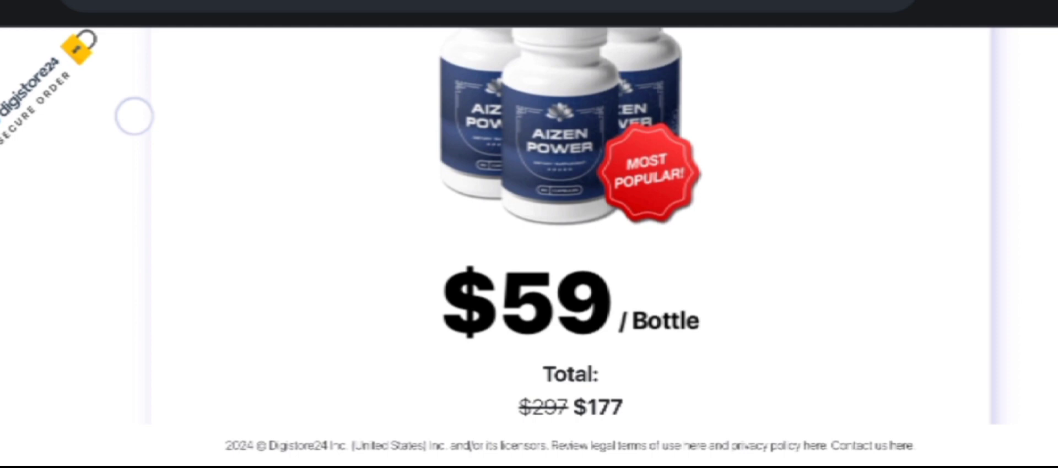
pyautogui.scroll(-2, 124, 124)
pyautogui.scroll(-1, 114, 76)
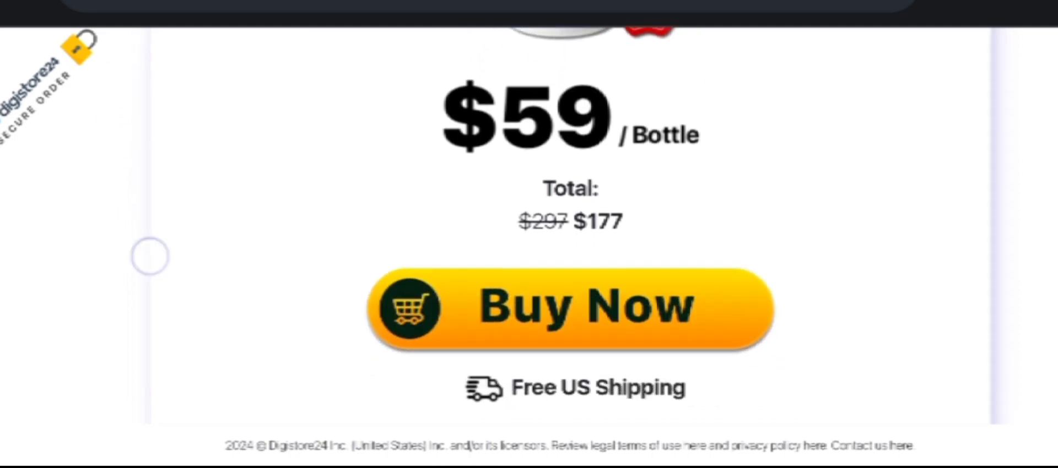
pyautogui.scroll(-3, 149, 257)
pyautogui.scroll(-2, 116, 124)
pyautogui.scroll(-2, 116, 124)
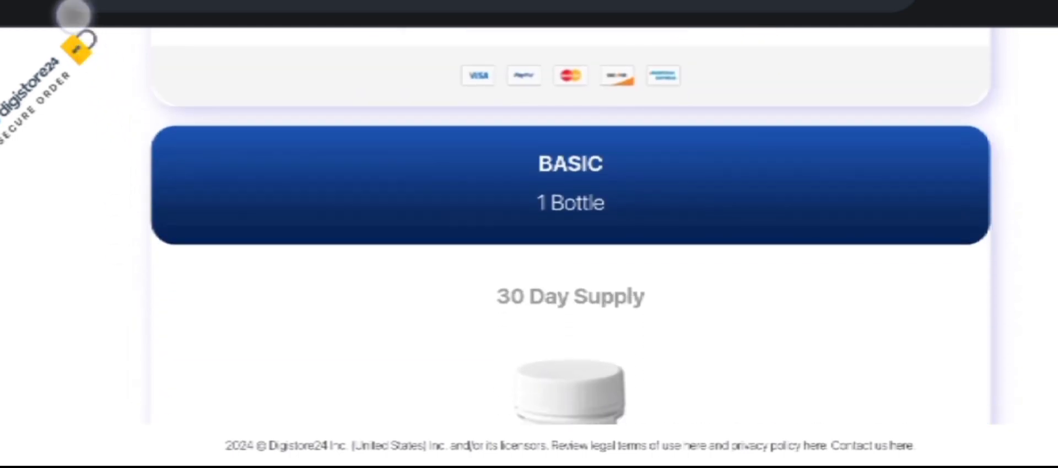
pyautogui.scroll(-3, 117, 253)
pyautogui.scroll(-2, 108, 124)
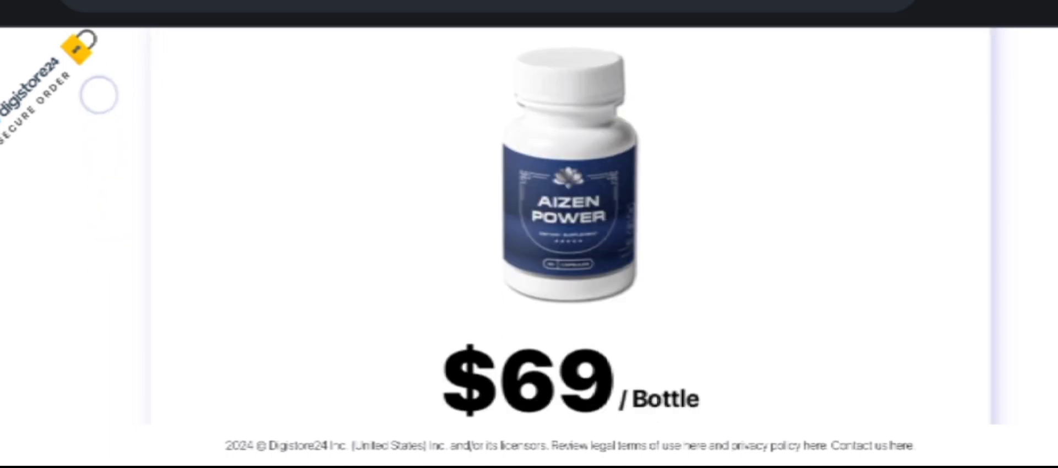
pyautogui.scroll(-1, 95, 78)
pyautogui.scroll(-3, 99, 248)
pyautogui.scroll(-2, 91, 124)
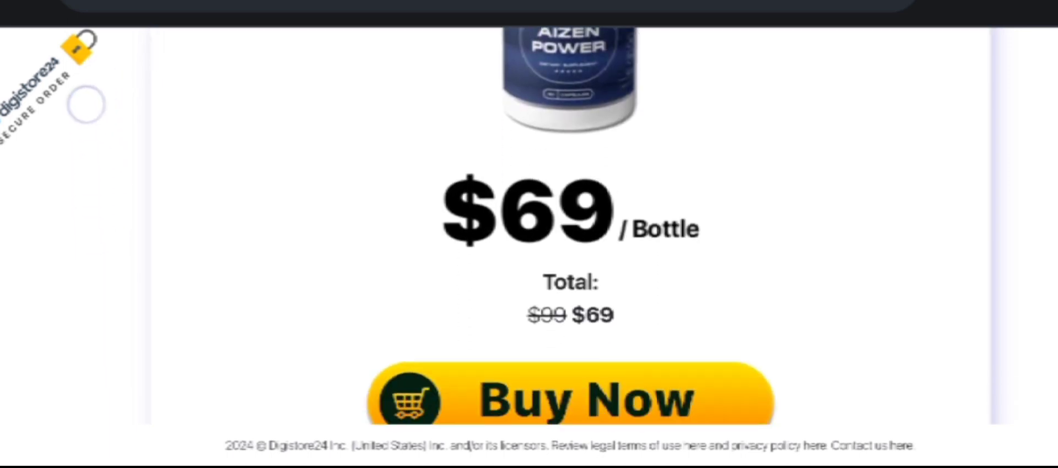
pyautogui.scroll(-1, 91, 99)
pyautogui.scroll(-2, 529, 249)
pyautogui.scroll(-2, 529, 249)
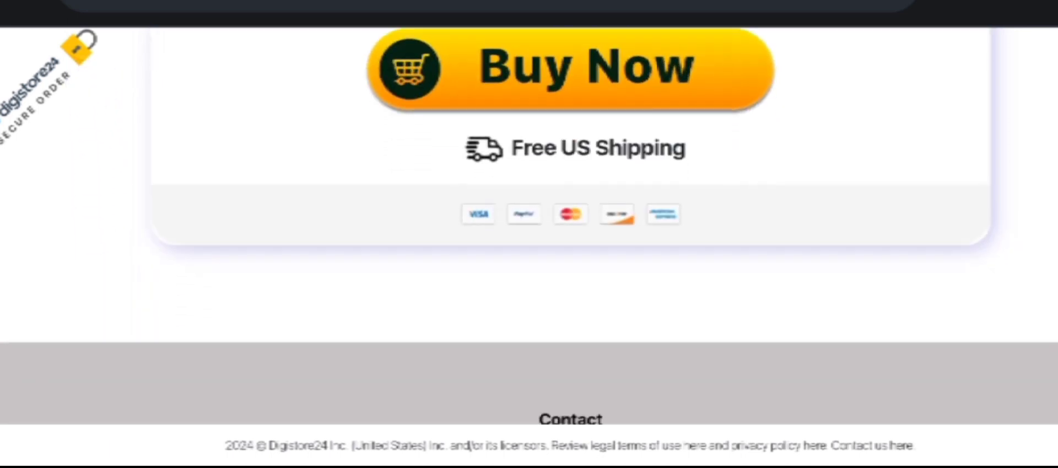
pyautogui.scroll(-3, 529, 249)
pyautogui.scroll(-1, 529, 249)
pyautogui.scroll(-3, 529, 249)
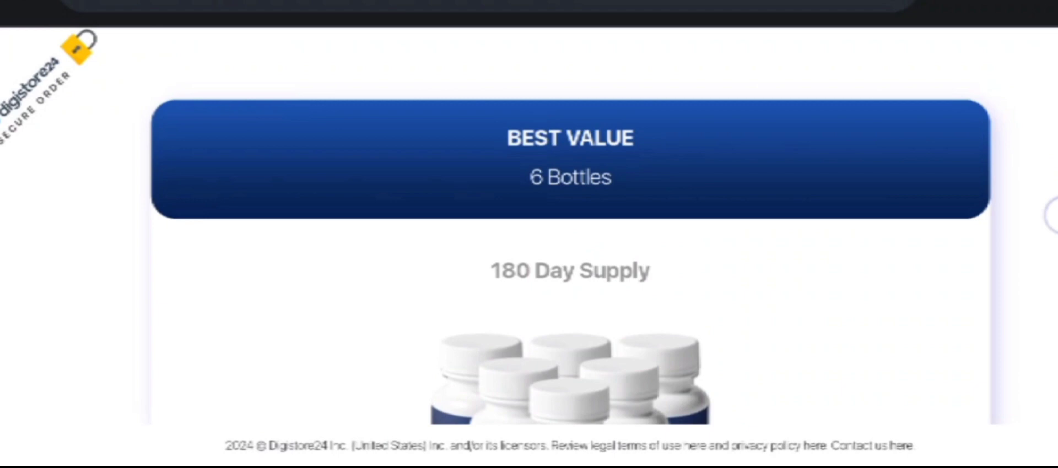
pyautogui.scroll(-1, 529, 248)
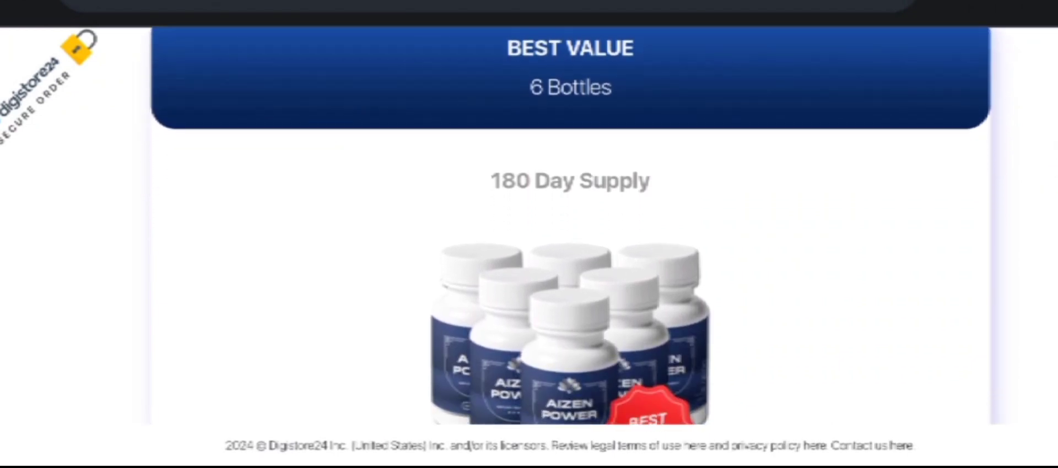
pyautogui.scroll(-1, 529, 248)
pyautogui.scroll(-1, 529, 248)
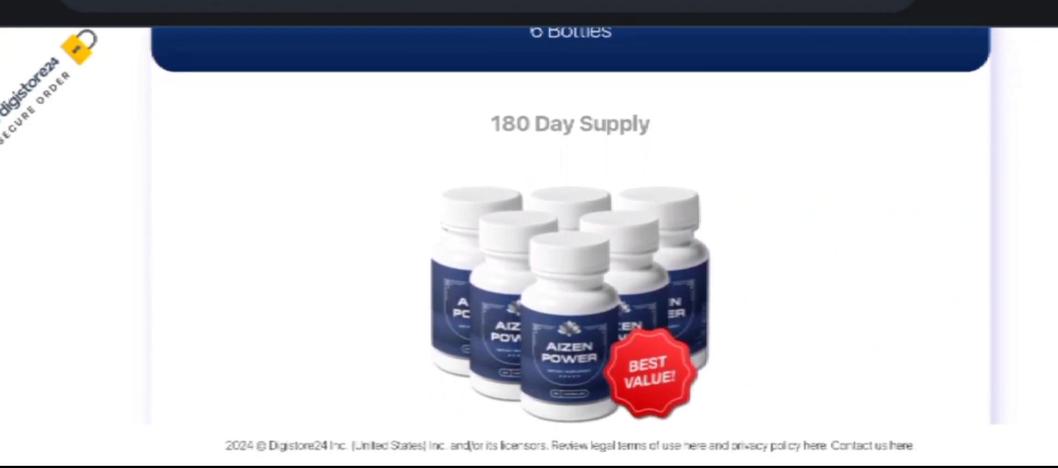
pyautogui.scroll(-2, 529, 249)
pyautogui.scroll(-1, 529, 248)
pyautogui.scroll(-1, 529, 248)
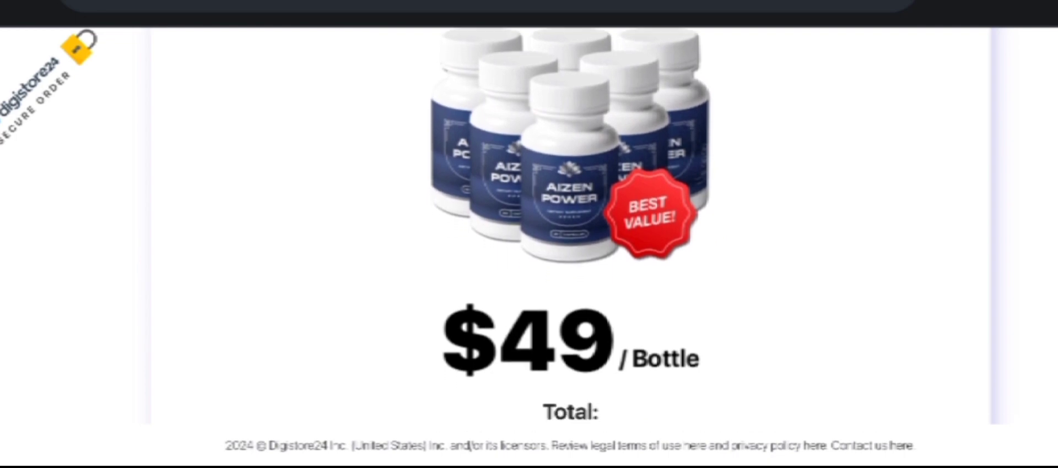
pyautogui.scroll(-1, 529, 249)
pyautogui.scroll(-2, 529, 249)
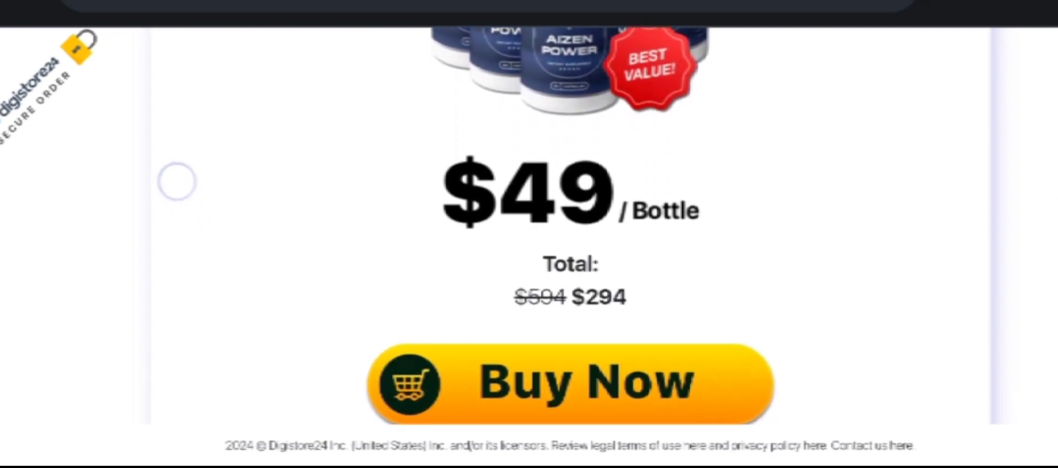
pyautogui.scroll(-1, 529, 249)
pyautogui.scroll(-1, 528, 248)
pyautogui.scroll(-1, 529, 249)
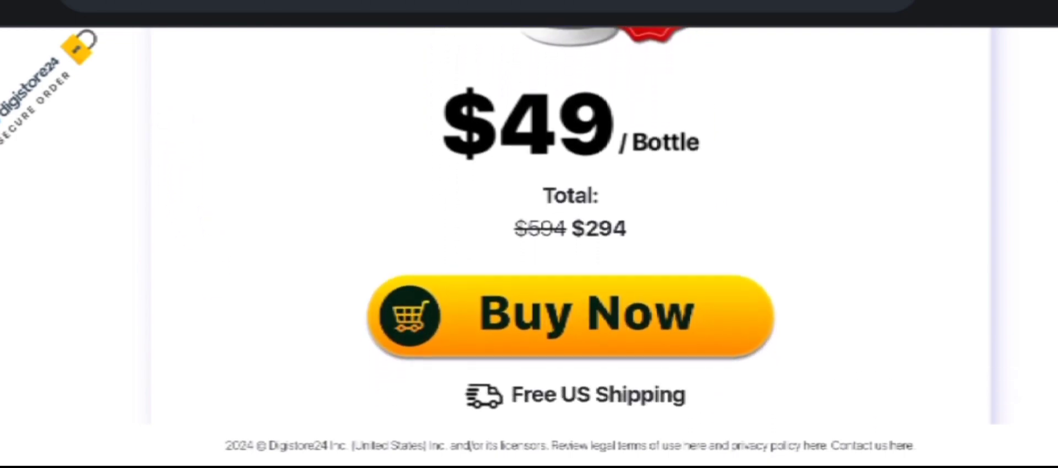
pyautogui.scroll(-1, 529, 248)
pyautogui.scroll(-1, 529, 249)
pyautogui.scroll(-1, 529, 248)
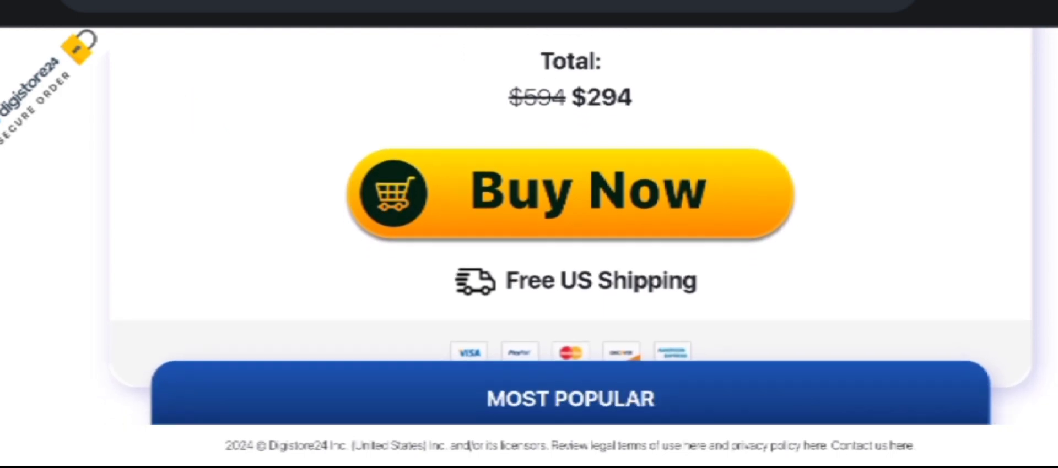
pyautogui.scroll(-1, 529, 248)
pyautogui.scroll(-1, 529, 248)
pyautogui.scroll(-1, 529, 248)
pyautogui.scroll(-1, 529, 248)
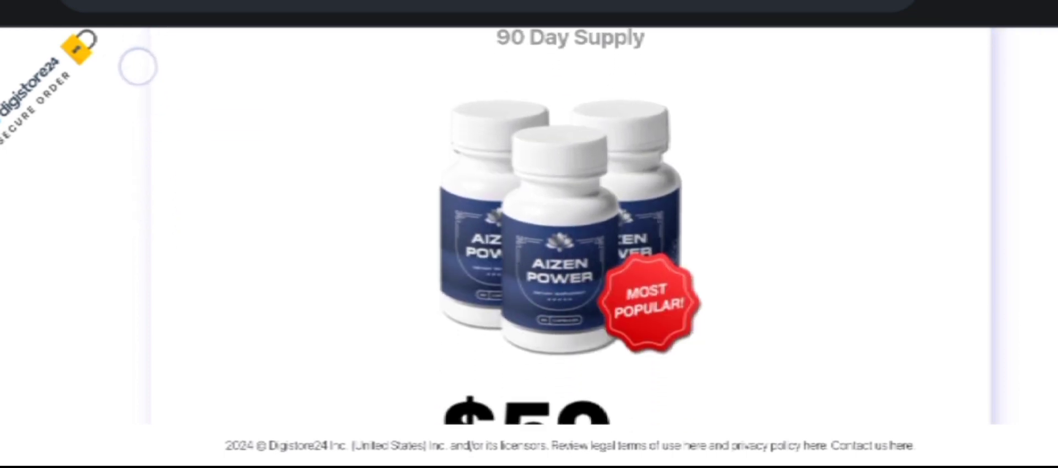
pyautogui.scroll(-3, 147, 237)
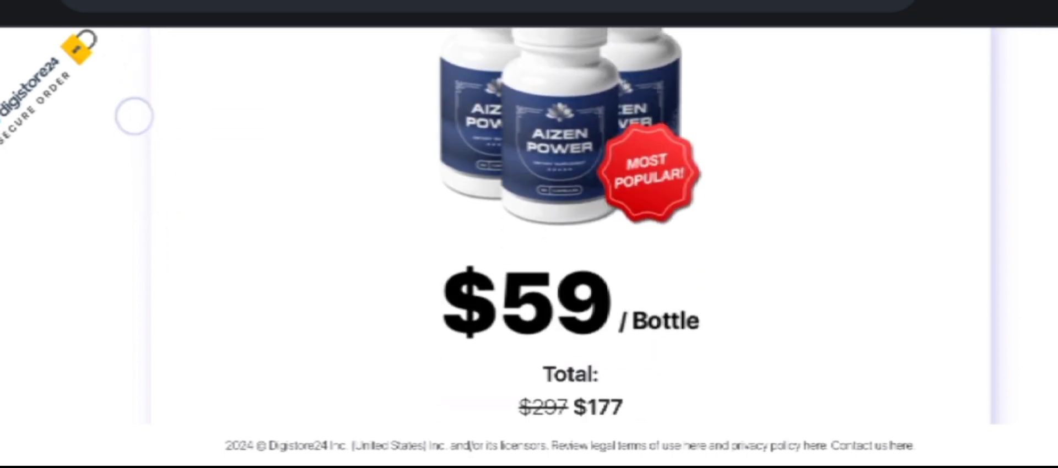
pyautogui.scroll(-3, 124, 165)
pyautogui.scroll(-2, 113, 76)
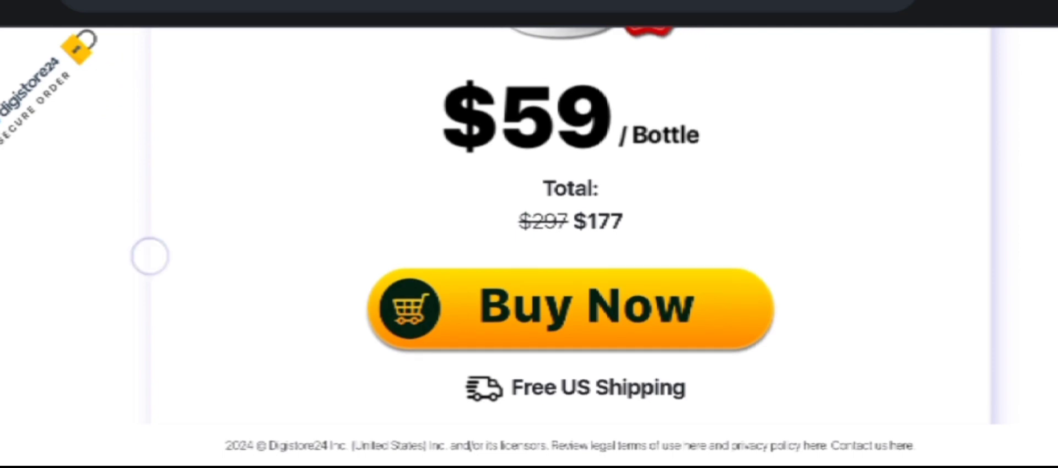
pyautogui.scroll(-3, 148, 256)
pyautogui.scroll(-3, 115, 108)
pyautogui.scroll(-2, 83, 50)
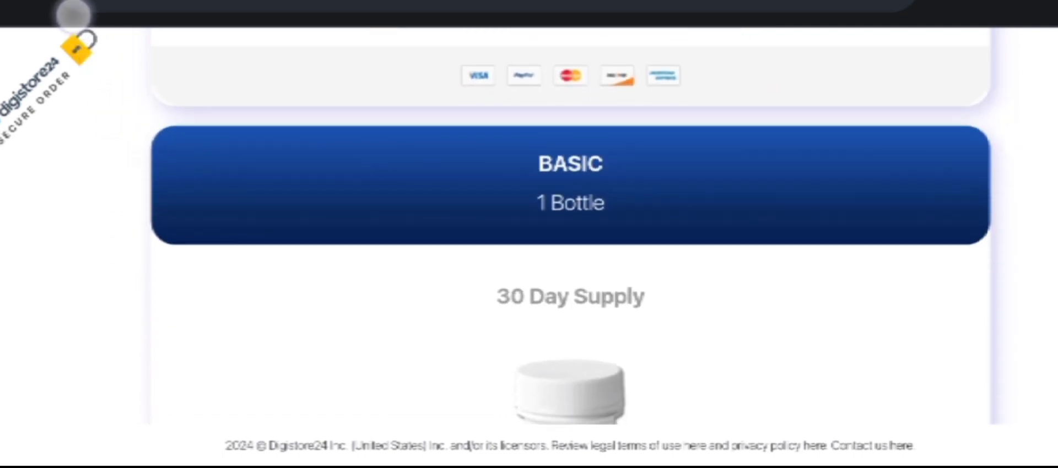
pyautogui.scroll(-3, 118, 252)
pyautogui.scroll(-3, 99, 83)
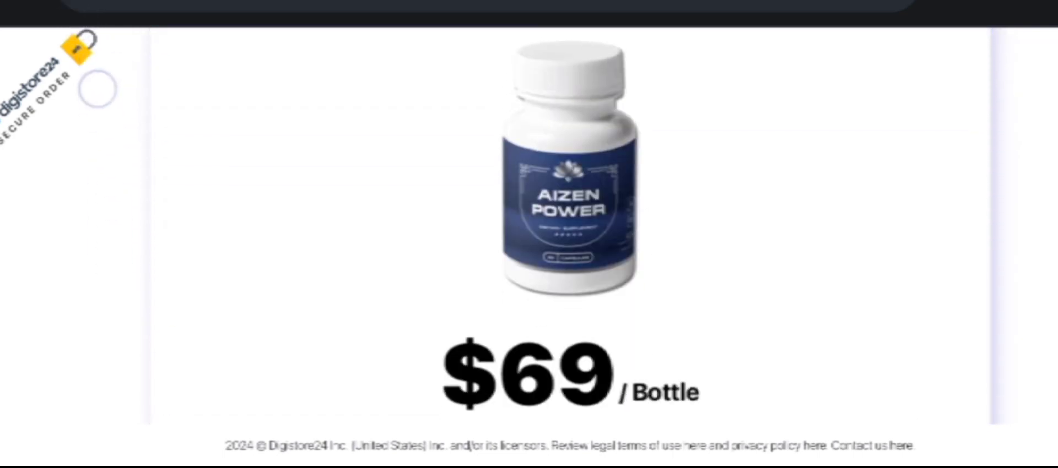
pyautogui.scroll(-3, 99, 207)
pyautogui.scroll(-3, 91, 108)
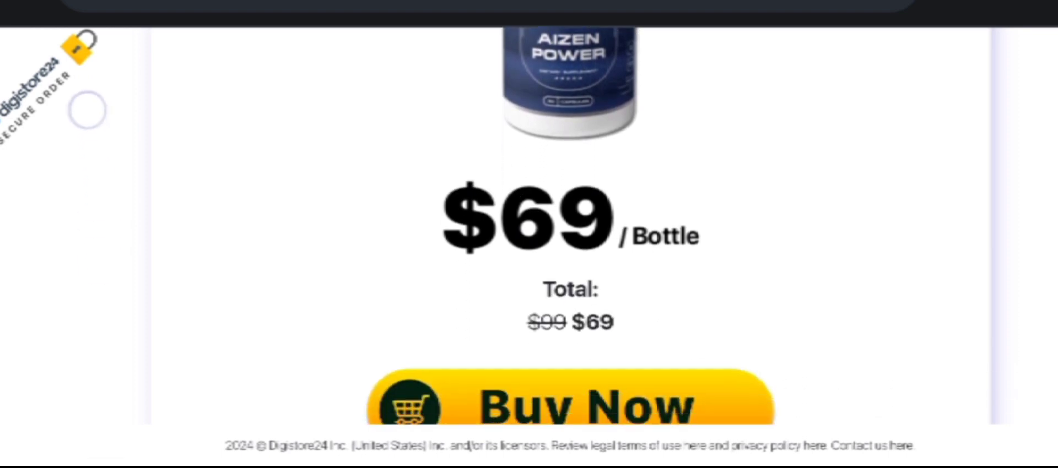
pyautogui.scroll(-2, 91, 66)
pyautogui.scroll(-2, 529, 248)
pyautogui.scroll(-2, 528, 248)
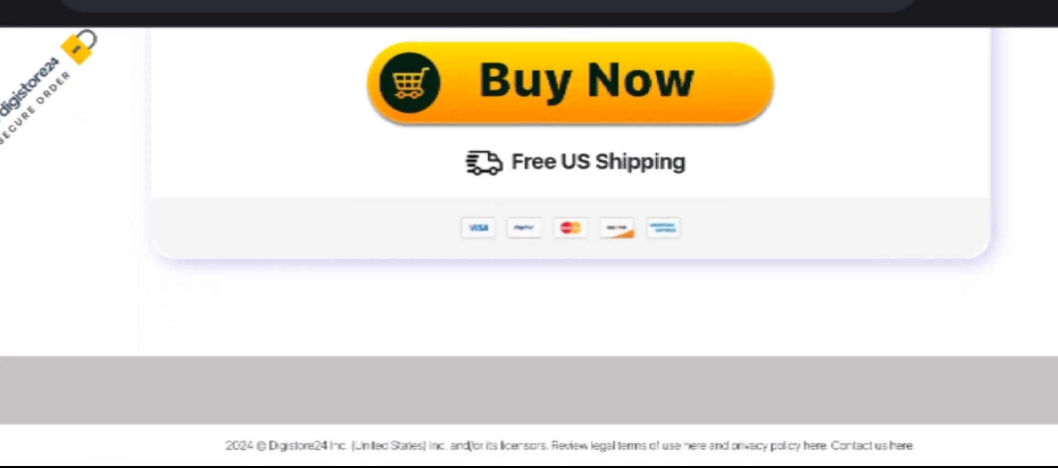
pyautogui.scroll(-3, 529, 248)
pyautogui.scroll(-2, 529, 248)
pyautogui.scroll(-3, 529, 249)
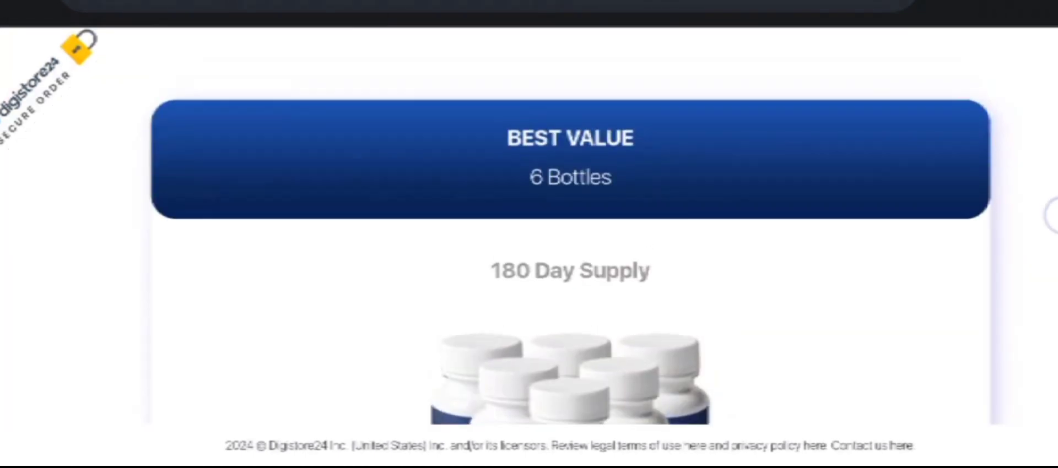
pyautogui.scroll(-1, 529, 248)
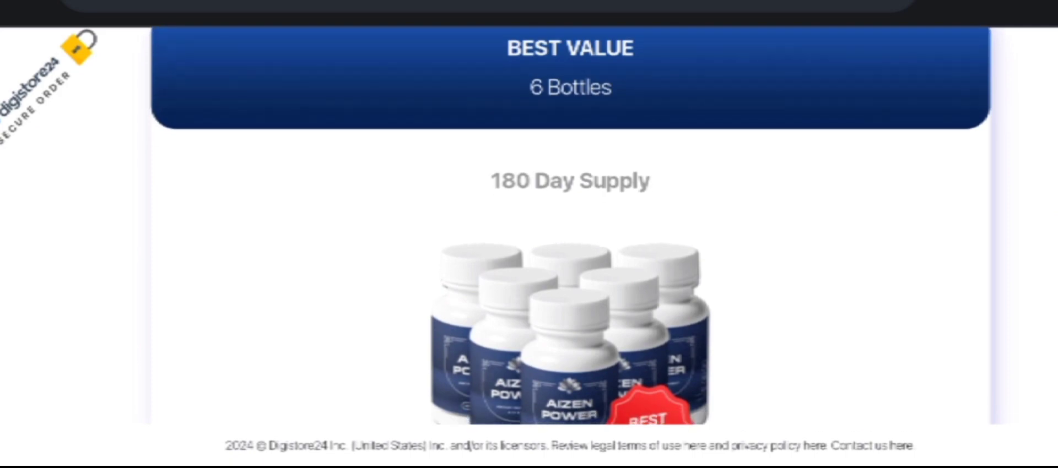
pyautogui.scroll(-1, 529, 249)
pyautogui.scroll(-1, 529, 249)
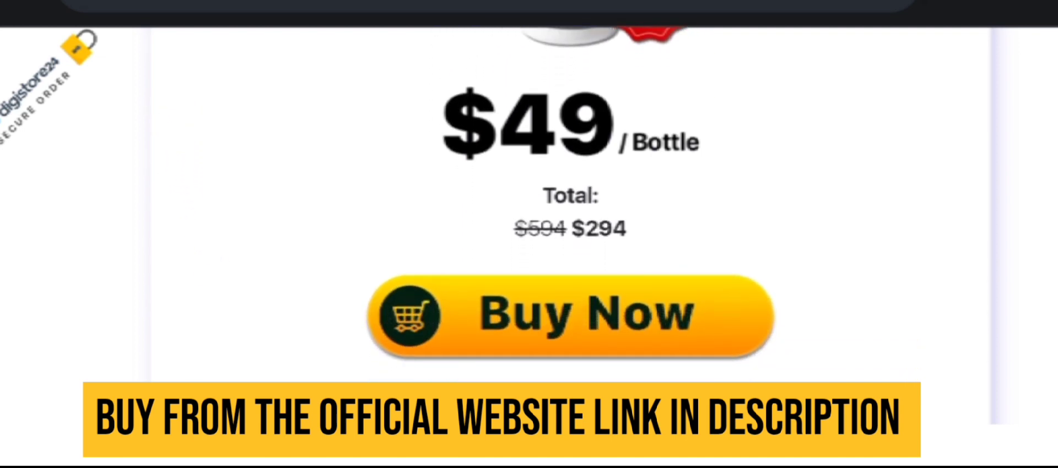
pyautogui.scroll(-1, 528, 248)
pyautogui.scroll(-1, 529, 248)
pyautogui.scroll(-1, 529, 248)
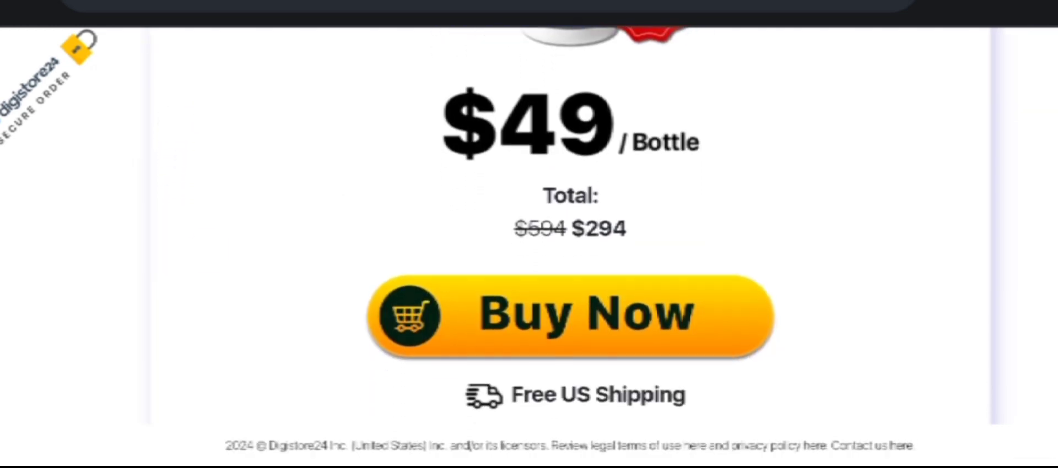
pyautogui.scroll(-1, 529, 248)
pyautogui.scroll(-1, 529, 249)
pyautogui.scroll(-1, 529, 249)
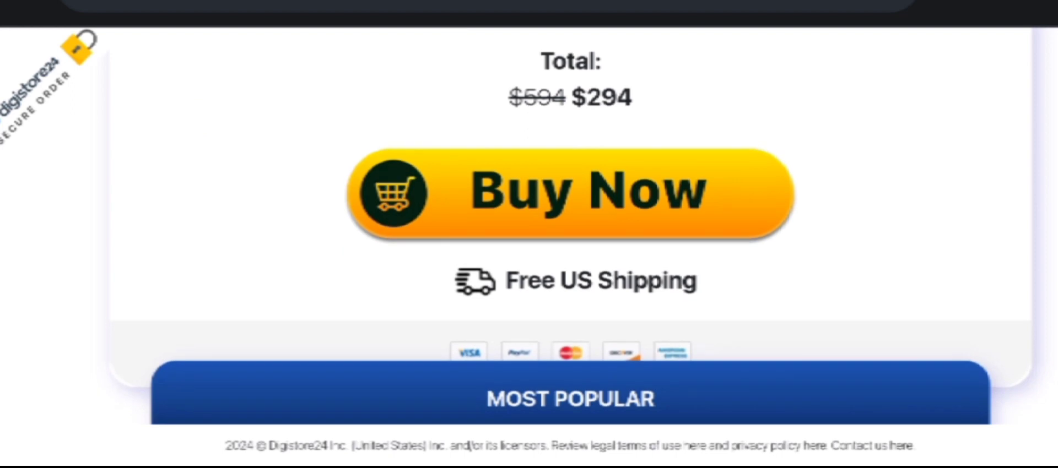
pyautogui.scroll(-1, 529, 248)
pyautogui.scroll(-1, 528, 249)
pyautogui.scroll(-1, 529, 249)
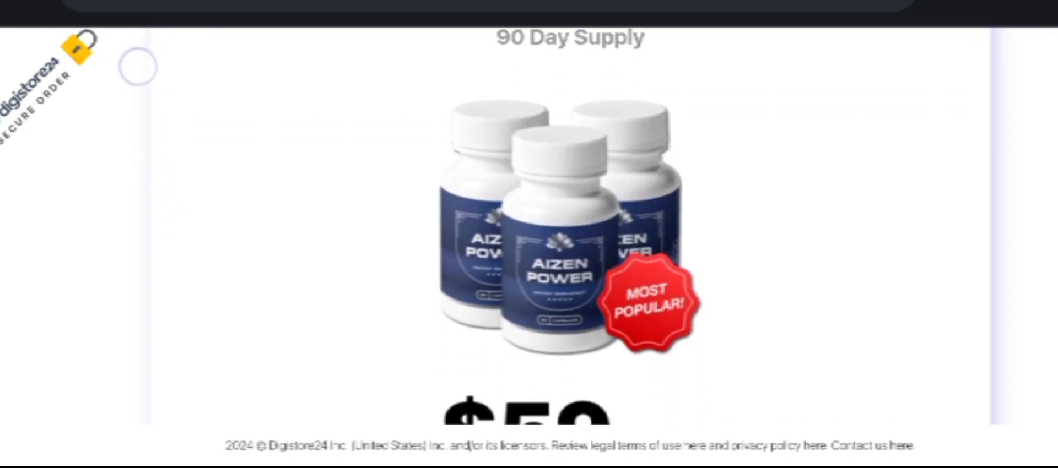
pyautogui.scroll(-2, 147, 237)
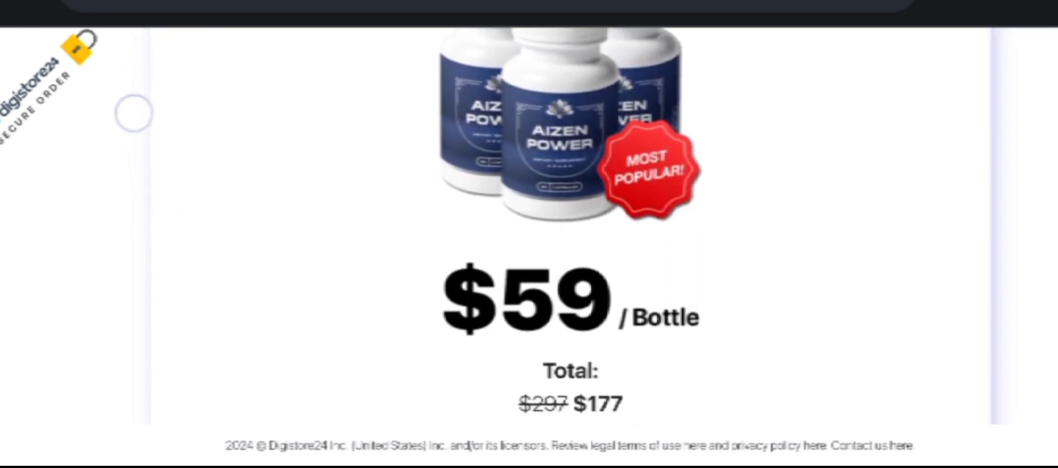
pyautogui.scroll(-1, 147, 238)
pyautogui.scroll(-2, 132, 124)
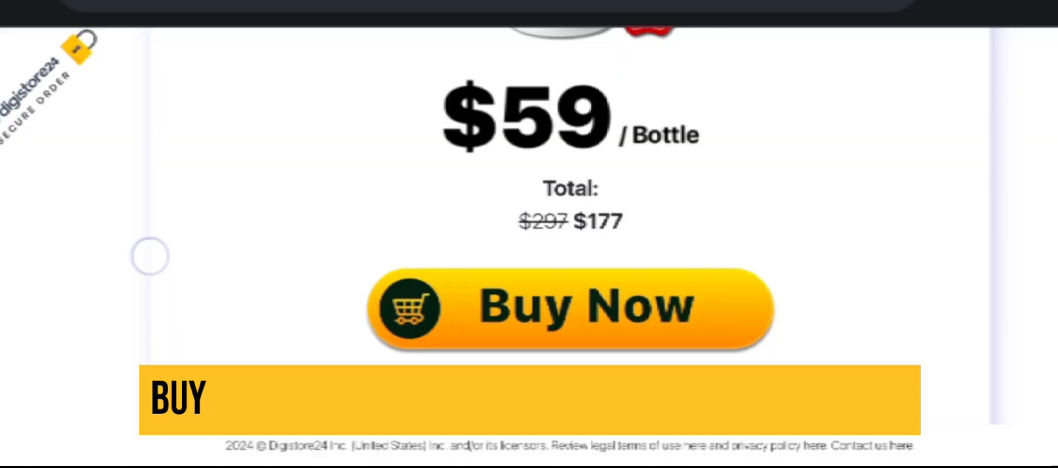
pyautogui.scroll(-2, 147, 255)
pyautogui.scroll(-1, 114, 91)
pyautogui.scroll(-2, 113, 109)
pyautogui.scroll(-2, 114, 109)
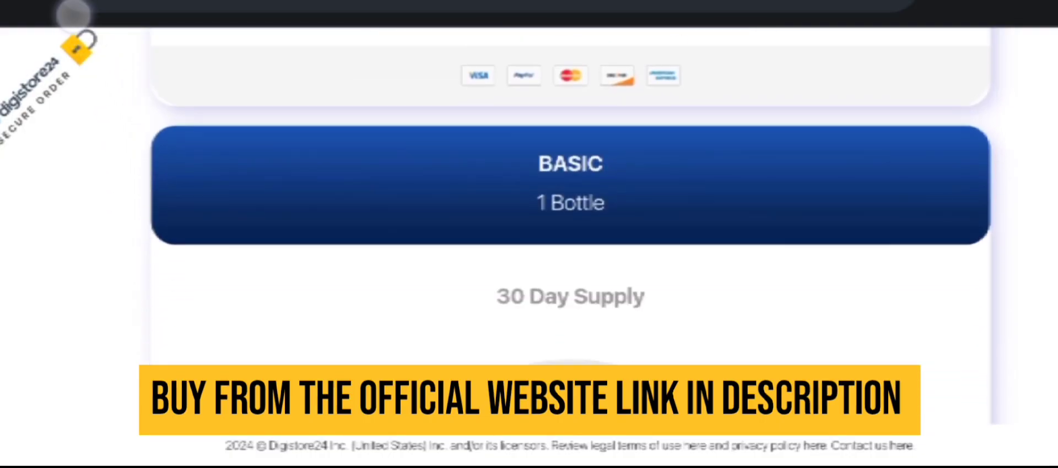
pyautogui.scroll(-2, 117, 242)
pyautogui.scroll(-2, 95, 79)
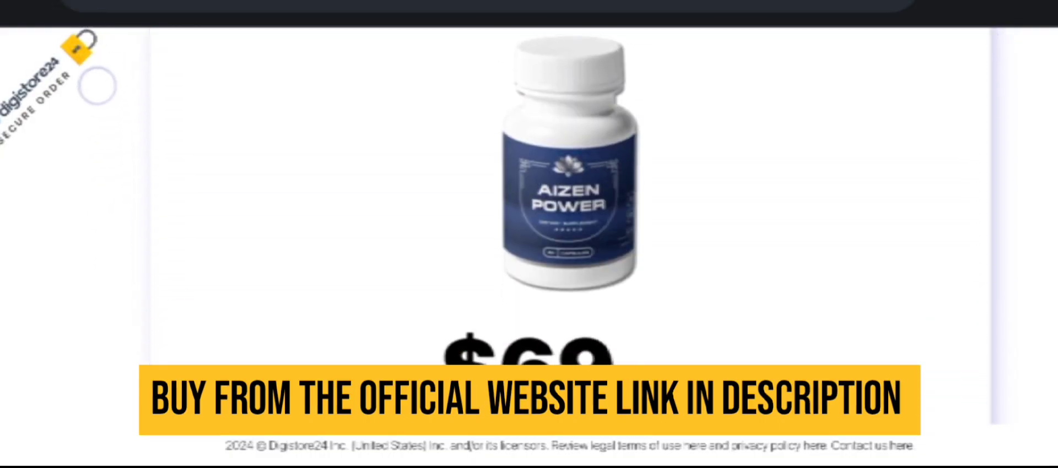
pyautogui.scroll(-2, 100, 270)
pyautogui.scroll(-2, 101, 165)
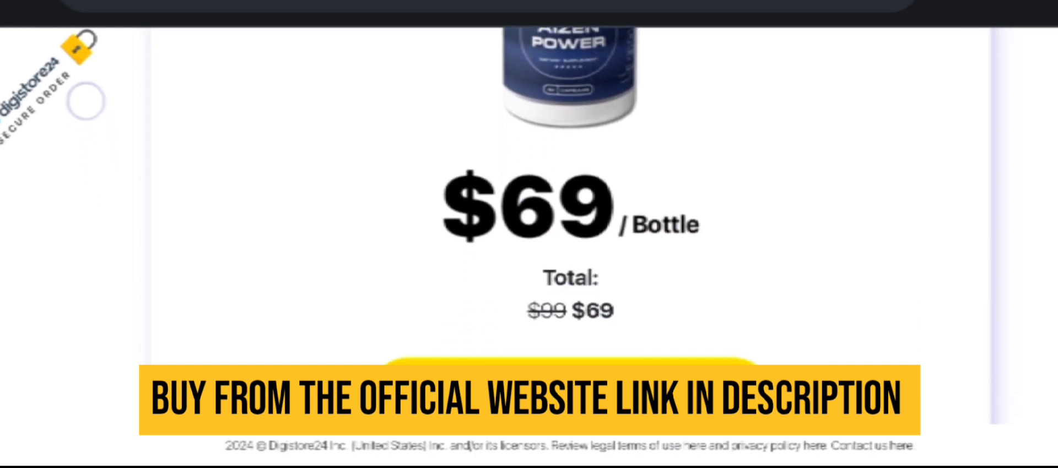
pyautogui.scroll(-2, 83, 79)
pyautogui.scroll(-2, 99, 207)
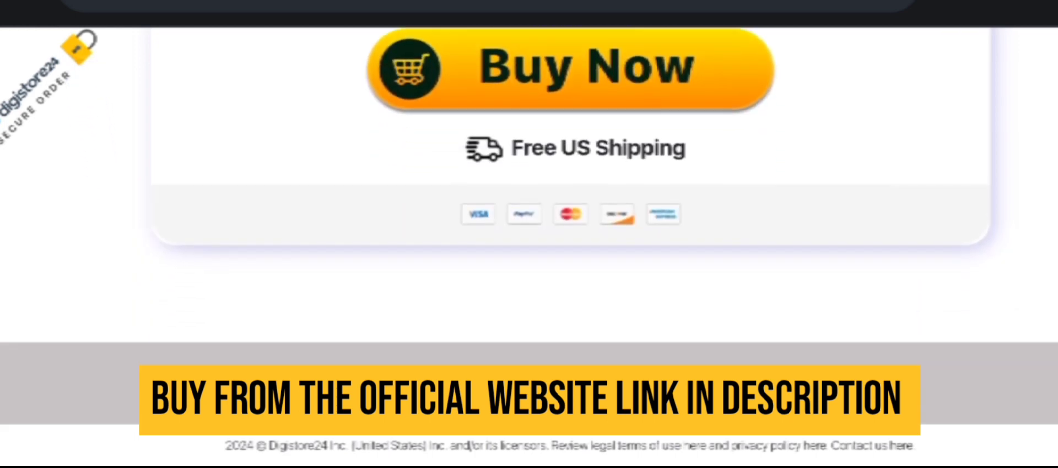
pyautogui.scroll(-5, 529, 182)
pyautogui.scroll(-5, 529, 182)
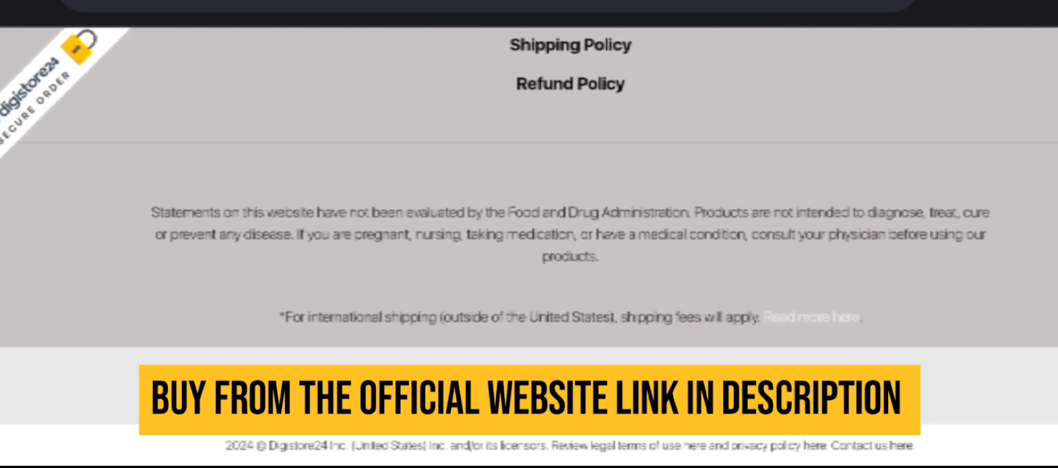